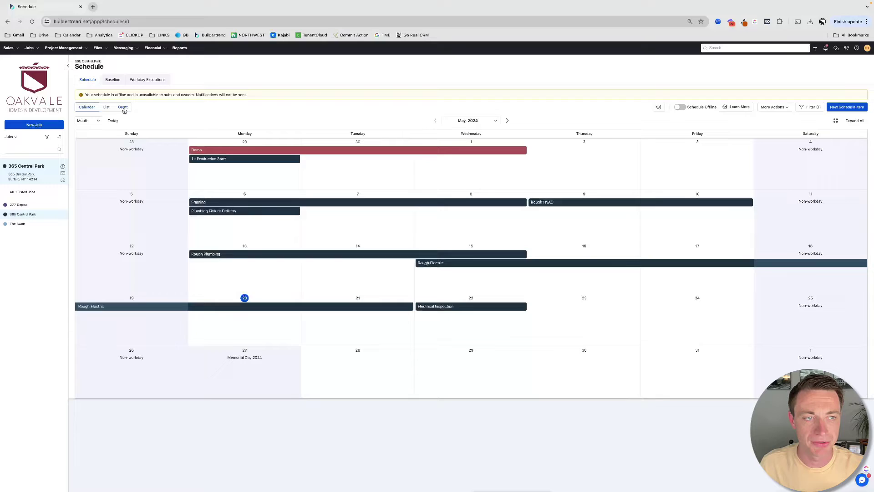
- Show the job schedule as a Gantt chart, then open the Project Management menu
{"action": "left_click", "coordinate": [123, 108]}
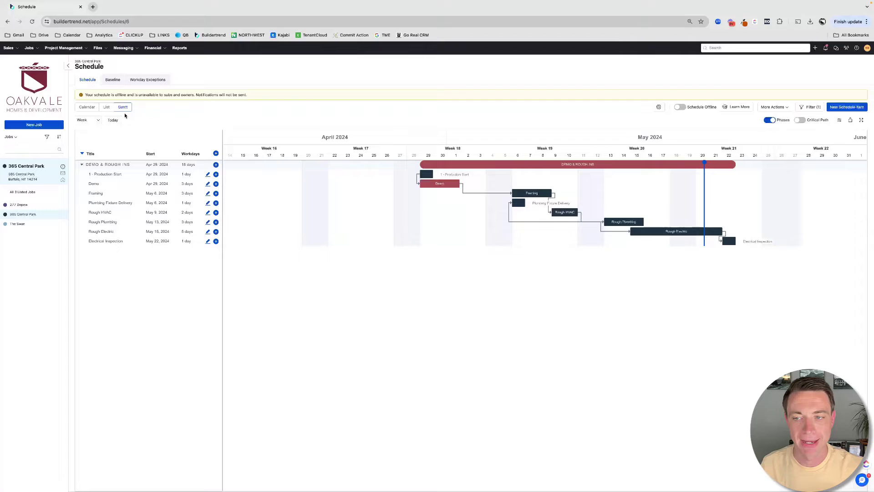
{"action": "left_click", "coordinate": [68, 49]}
- Start a new to-do titled 'Schedule electrical Inspection' and assign it to yourself
{"action": "left_click", "coordinate": [66, 78]}
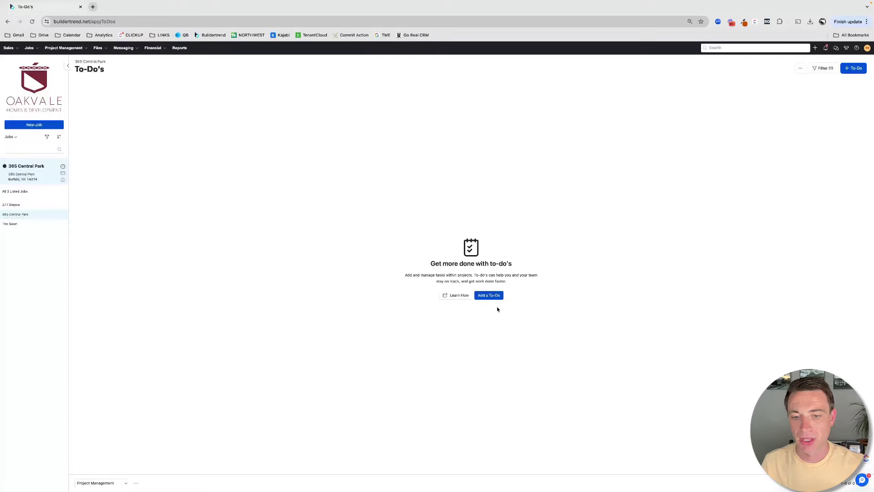
{"action": "left_click", "coordinate": [489, 296]}
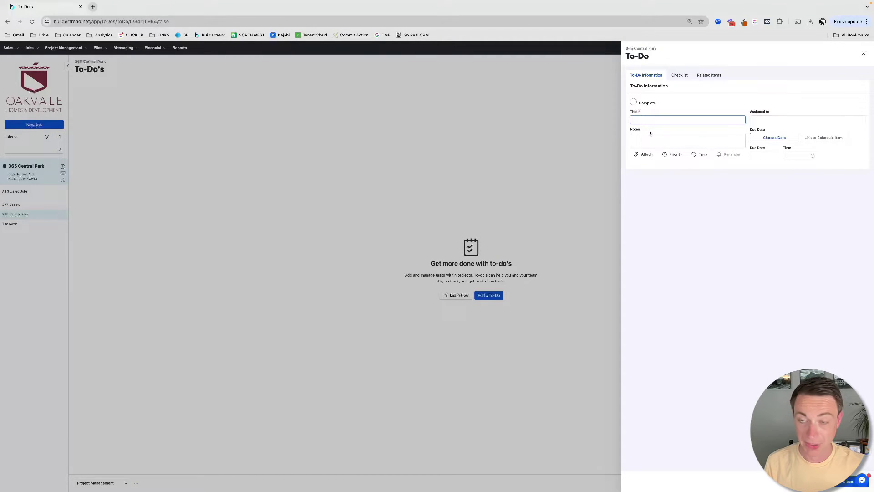
{"action": "type", "text": "Schedule elec"}
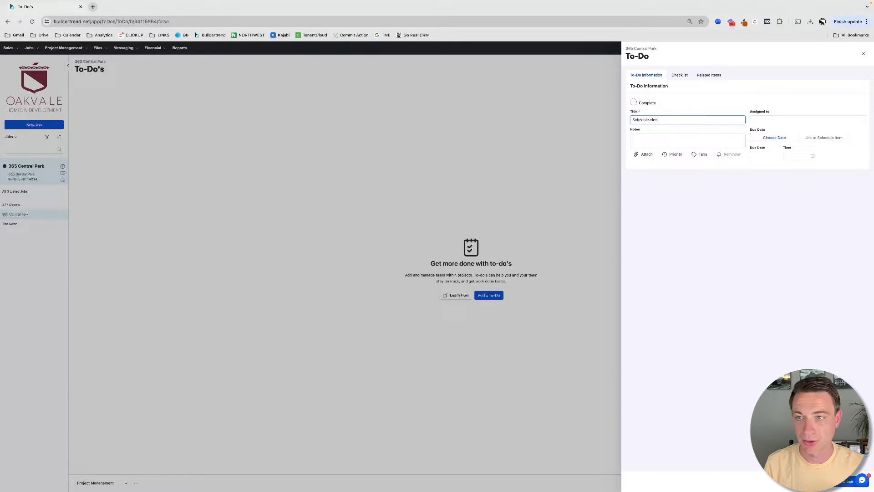
{"action": "type", "text": "trical Inspection"}
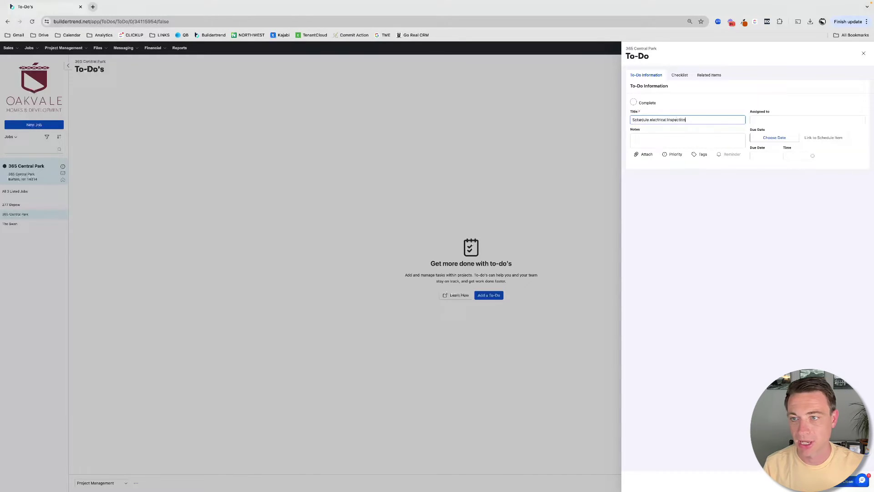
{"action": "left_click", "coordinate": [776, 121]}
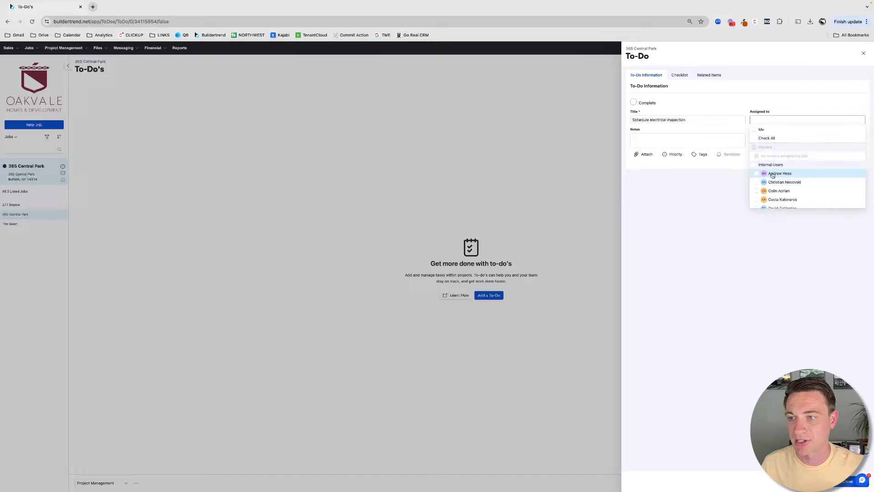
{"action": "left_click", "coordinate": [777, 131]}
{"action": "left_click", "coordinate": [671, 236]}
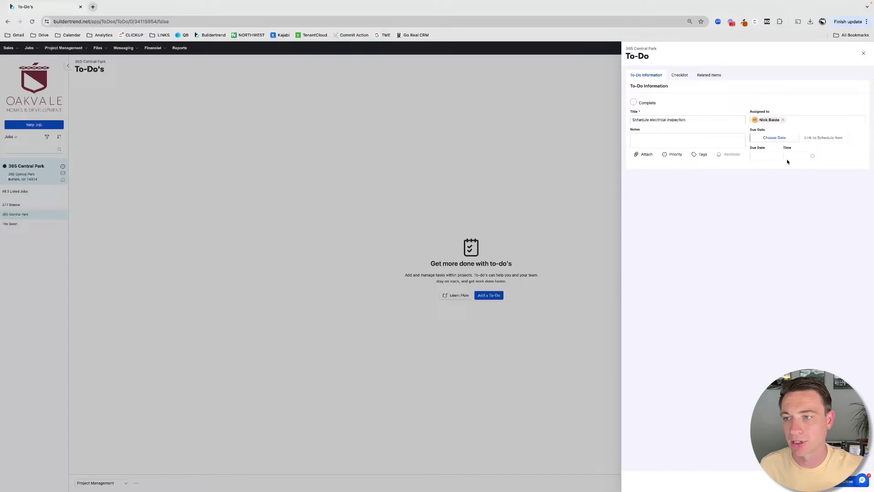
- Link the to-do's due date to Rough Electric, 2 days before, and save it
{"action": "left_click", "coordinate": [763, 157]}
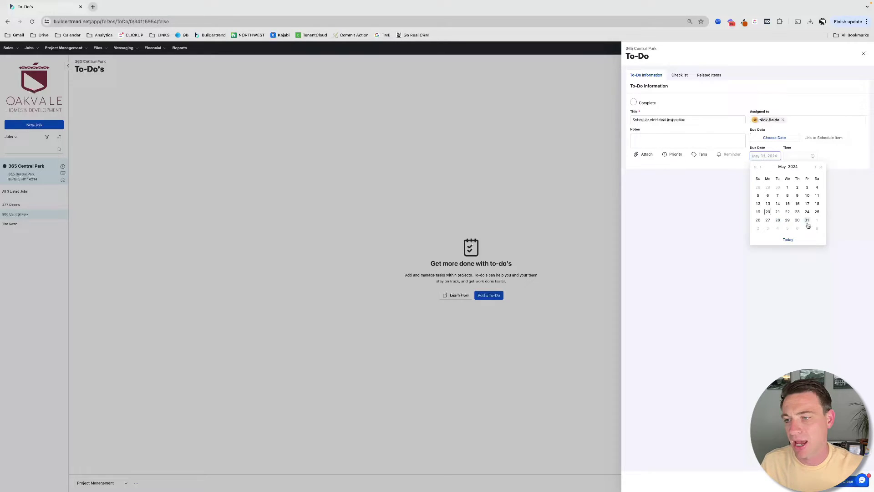
{"action": "left_click", "coordinate": [777, 212]}
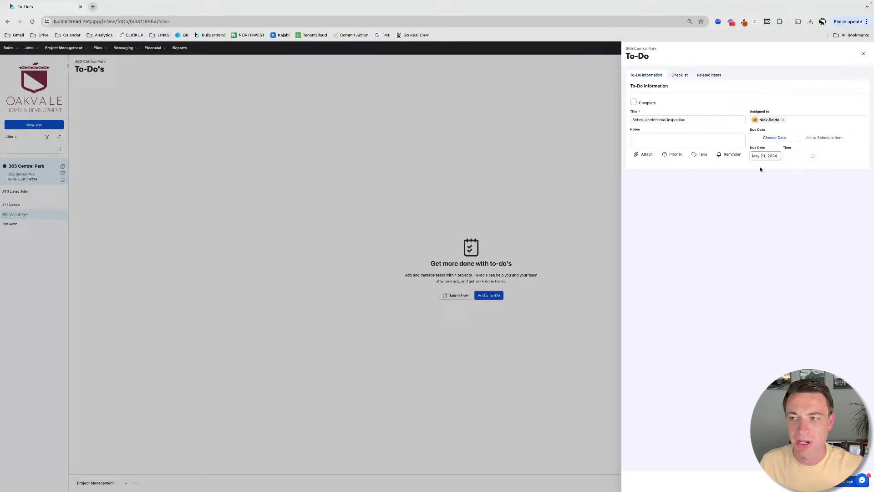
{"action": "left_click", "coordinate": [823, 138]}
{"action": "left_click", "coordinate": [784, 154]}
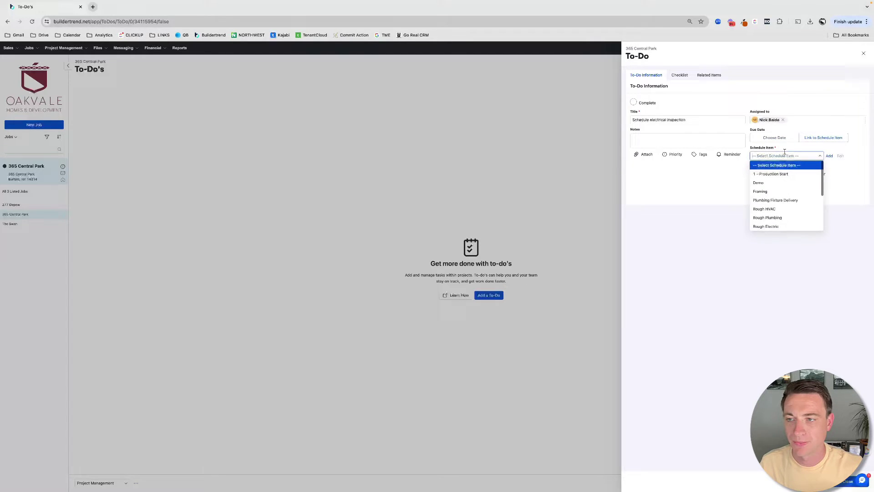
{"action": "scroll", "coordinate": [768, 216], "scroll_direction": "down", "scroll_amount": 1}
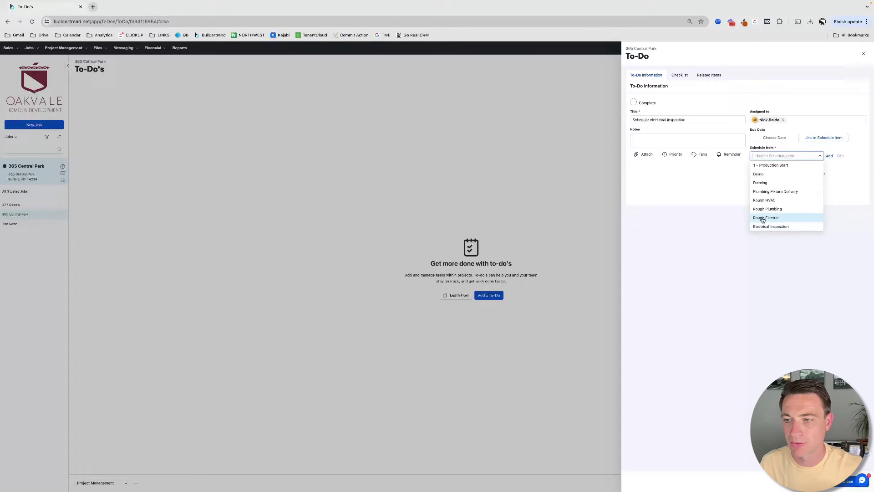
{"action": "left_click", "coordinate": [764, 218]}
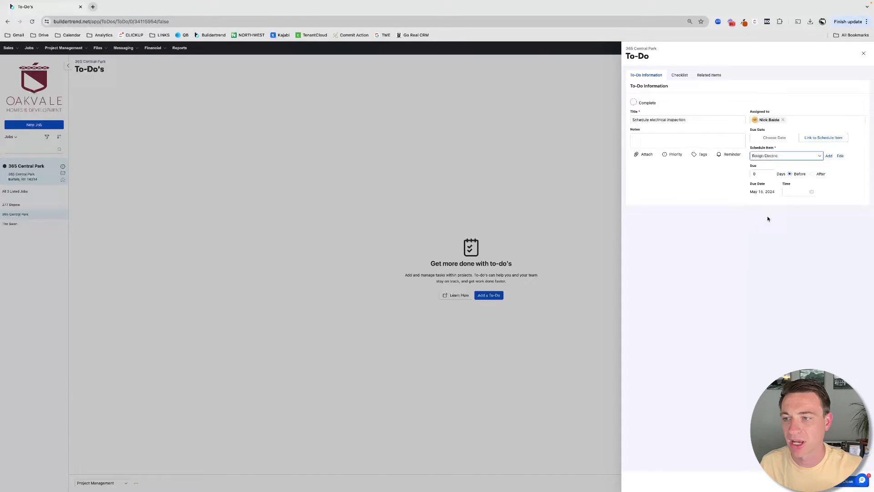
{"action": "left_click", "coordinate": [772, 178]}
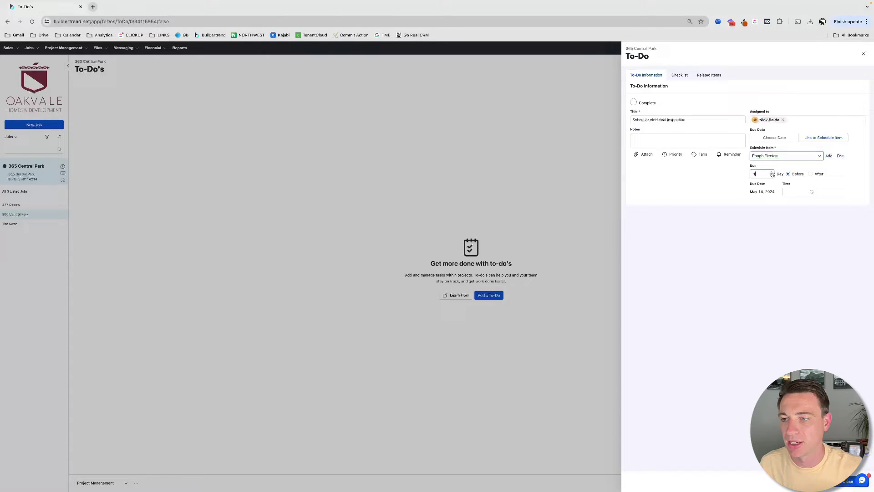
{"action": "type", "text": "2"}
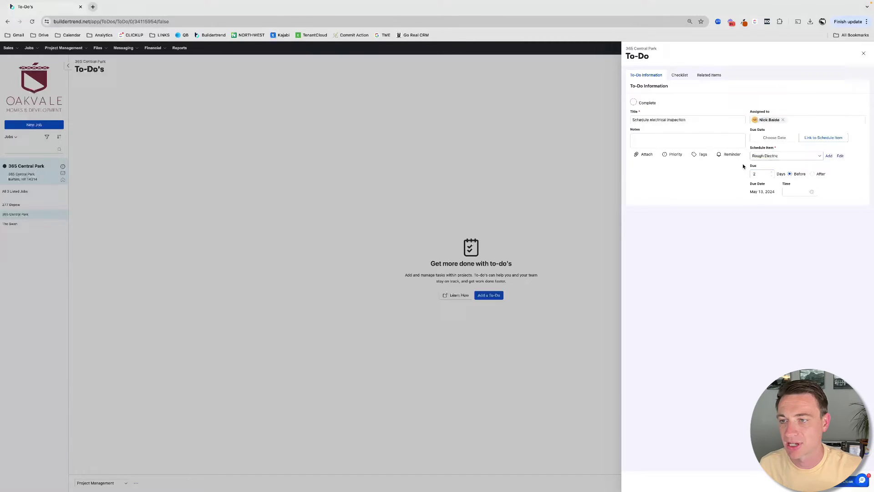
{"action": "left_click", "coordinate": [839, 483]}
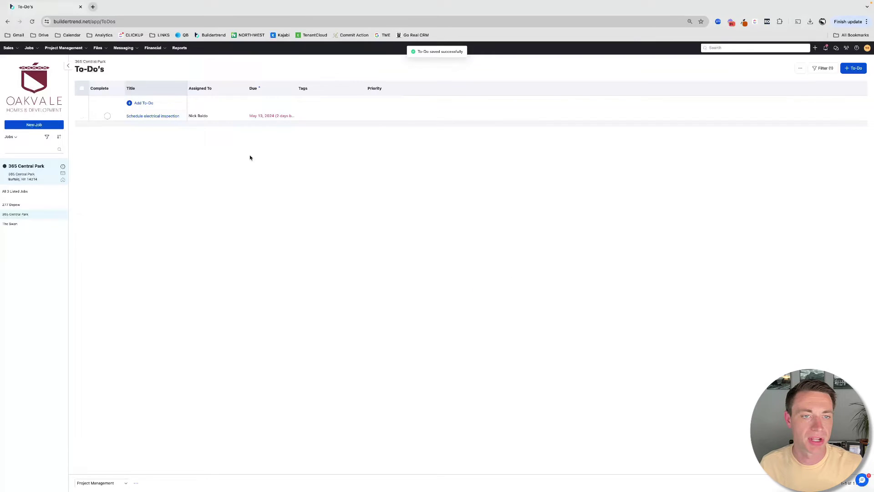
- In a new Schedule tab, drag Rough Electric to start May 21, then reload the to-do list
{"action": "left_click", "coordinate": [70, 51]}
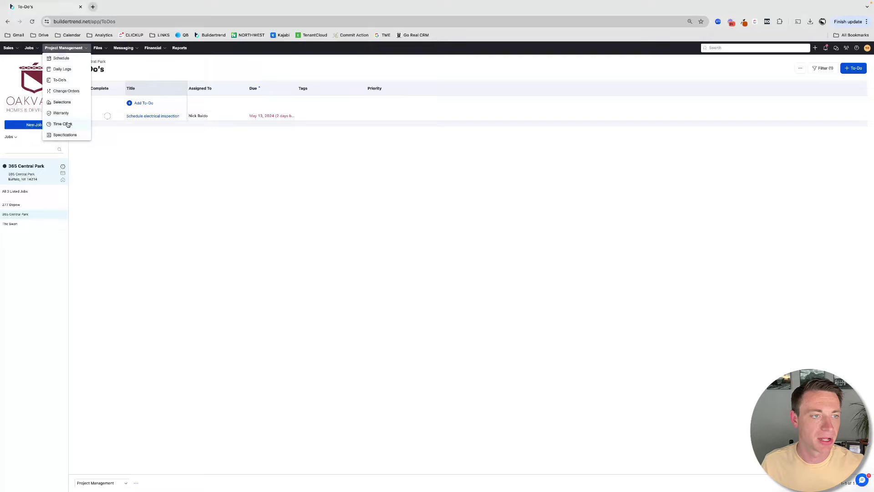
{"action": "left_click", "coordinate": [68, 59]}
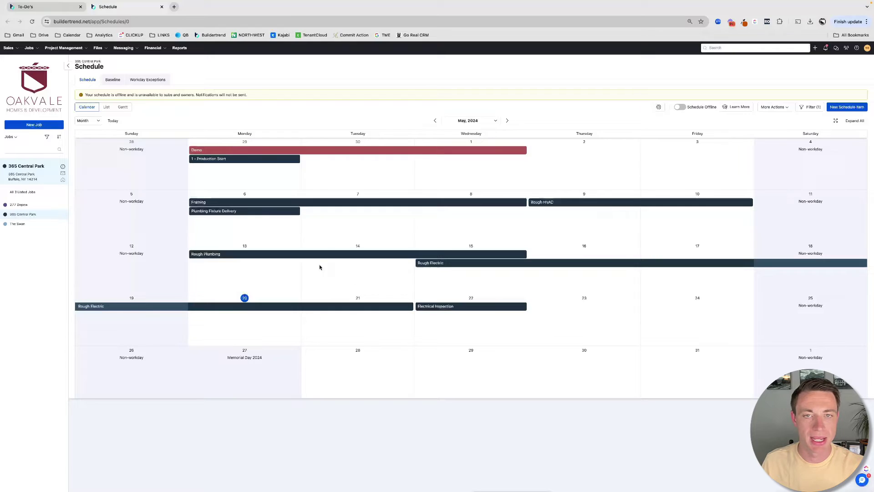
{"action": "mouse_move", "coordinate": [436, 266]}
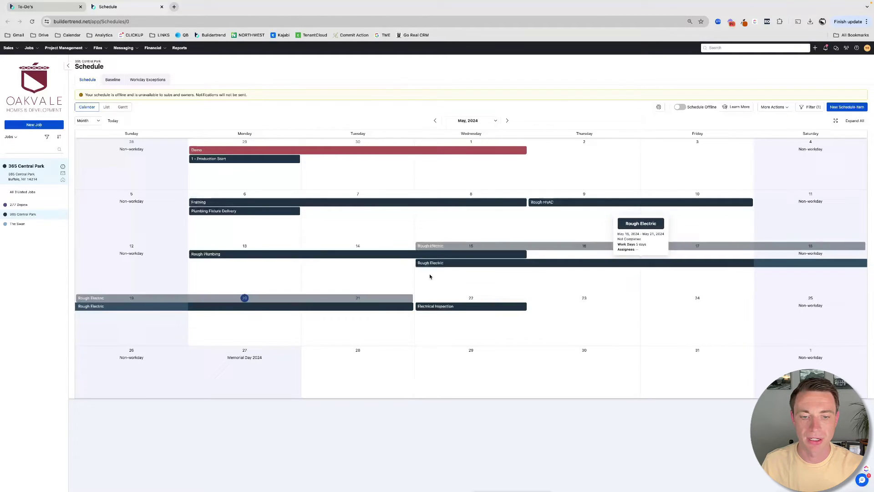
{"action": "left_click_drag", "start_coordinate": [429, 277], "coordinate": [382, 325]}
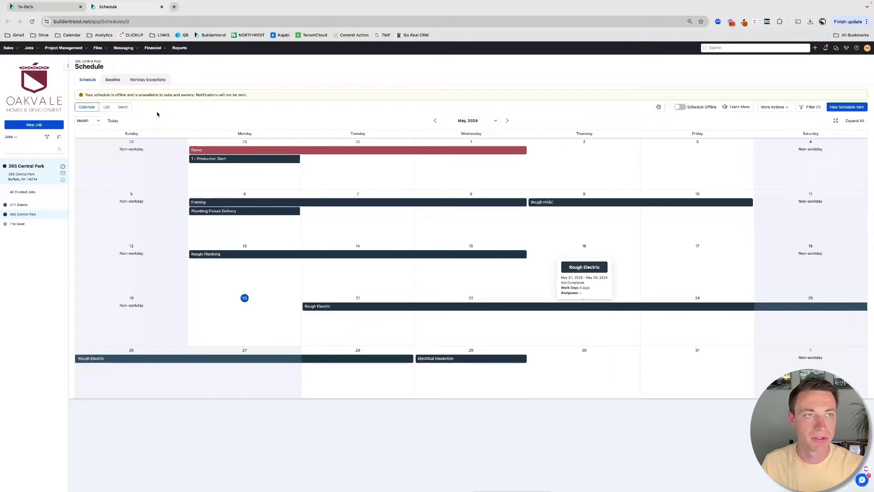
{"action": "left_click", "coordinate": [45, 7]}
{"action": "left_click", "coordinate": [32, 22]}
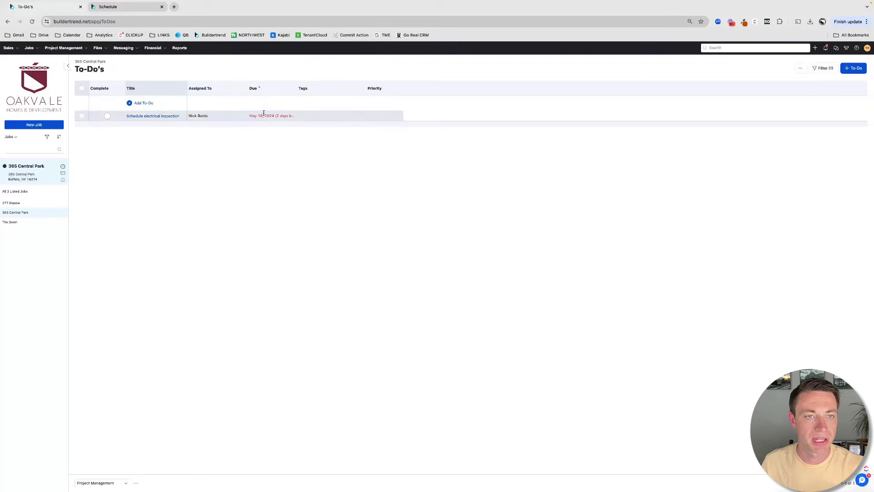
- Check that the inspection to-do is due May 19, then show the schedule as a Gantt chart
{"action": "left_click", "coordinate": [141, 118]}
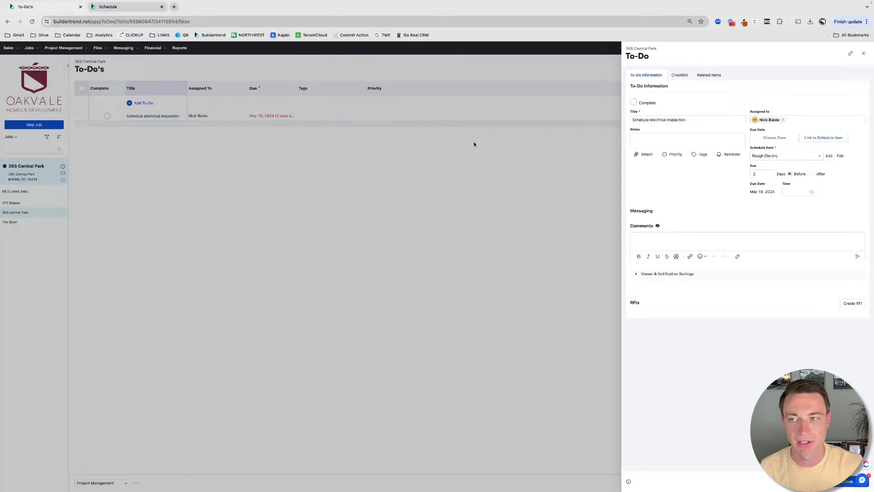
{"action": "left_click", "coordinate": [473, 143]}
{"action": "left_click", "coordinate": [122, 7]}
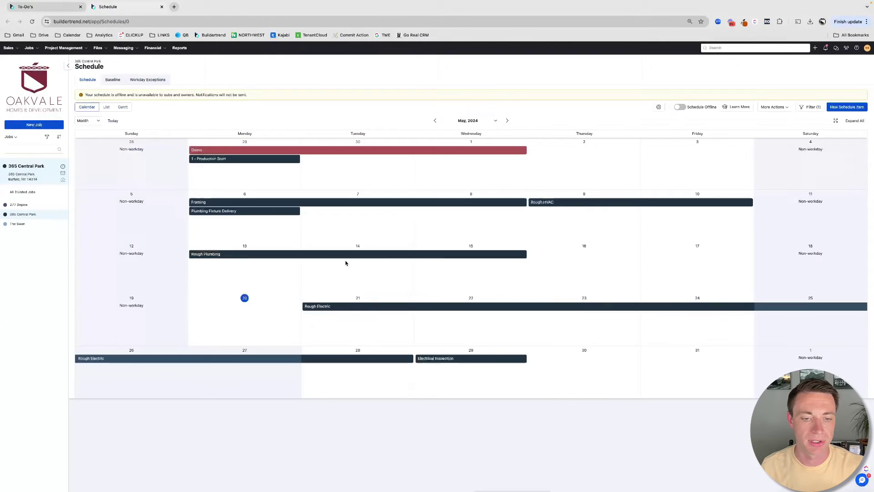
{"action": "left_click_drag", "start_coordinate": [363, 304], "coordinate": [347, 273]}
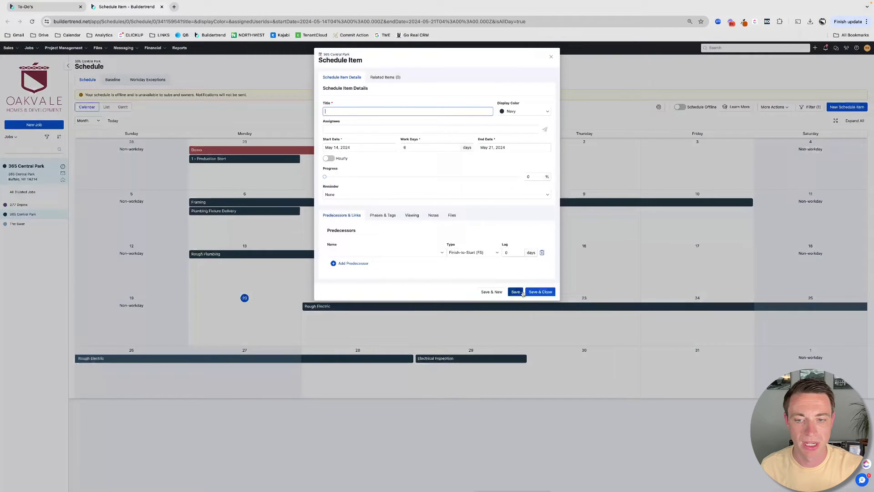
{"action": "left_click", "coordinate": [553, 58]}
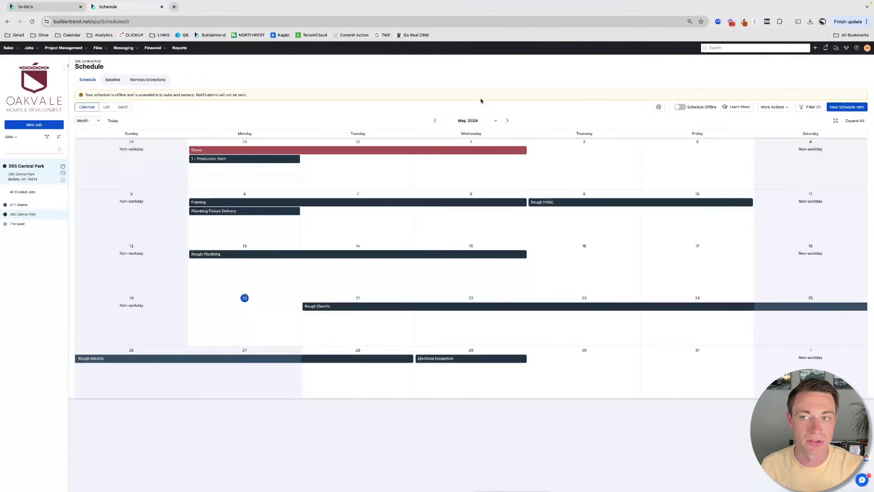
{"action": "left_click", "coordinate": [123, 107]}
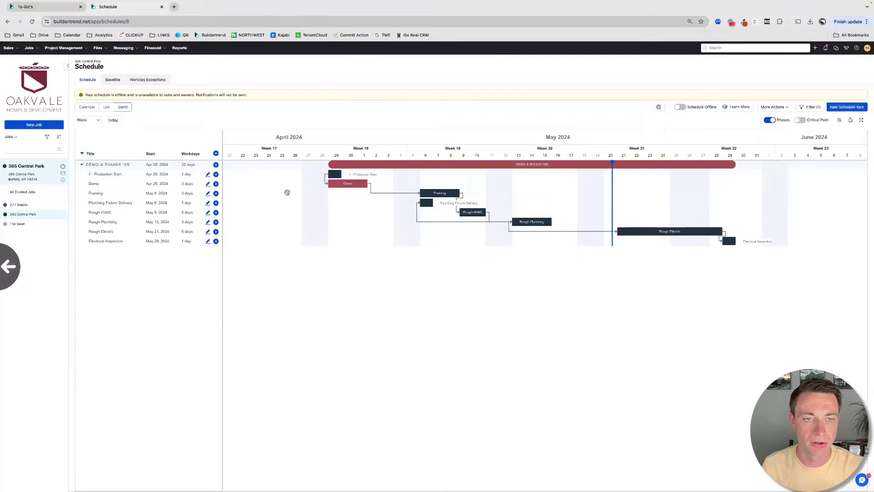
- Drag Production Start to April 15 and Rough Electric to May 3, then reload the to-do list
{"action": "left_click", "coordinate": [68, 66]}
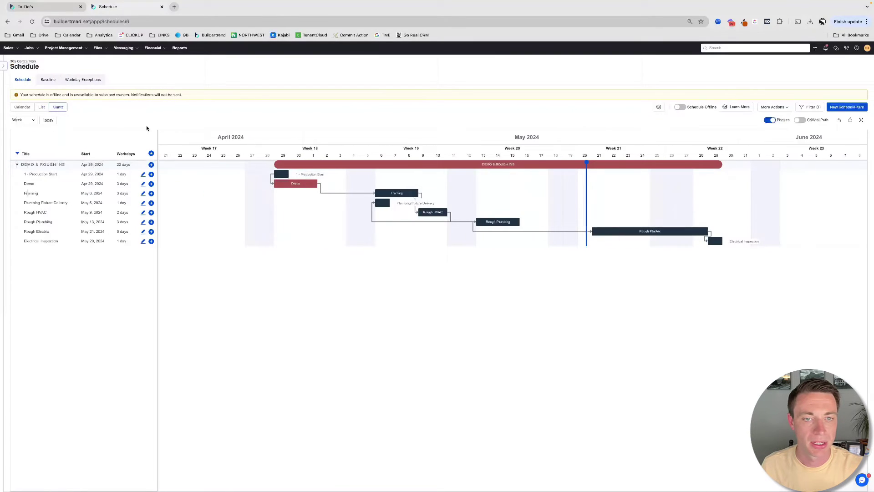
{"action": "mouse_move", "coordinate": [290, 182]}
{"action": "left_click_drag", "start_coordinate": [282, 175], "coordinate": [254, 176]}
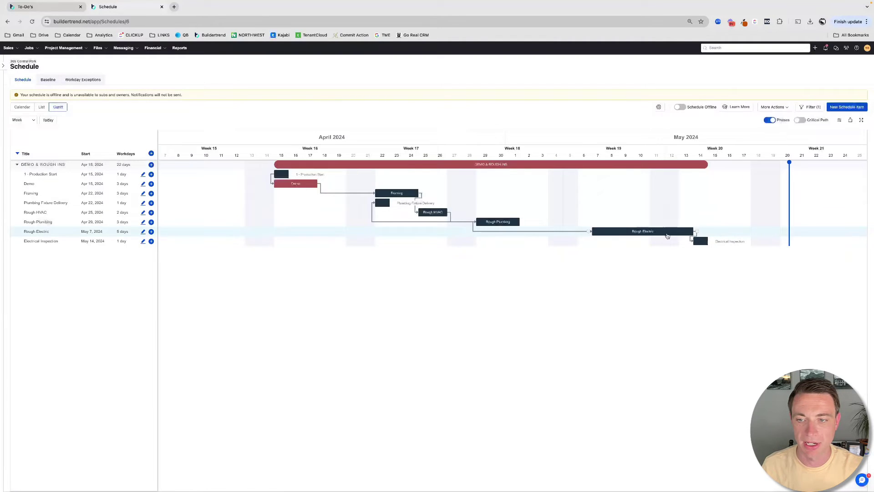
{"action": "mouse_move", "coordinate": [642, 234]}
{"action": "left_click_drag", "start_coordinate": [642, 235], "coordinate": [534, 233]}
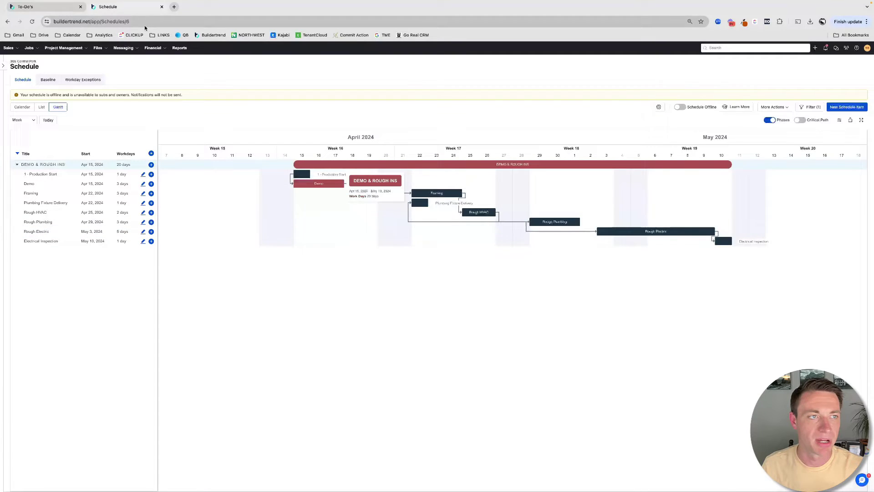
{"action": "left_click", "coordinate": [53, 9]}
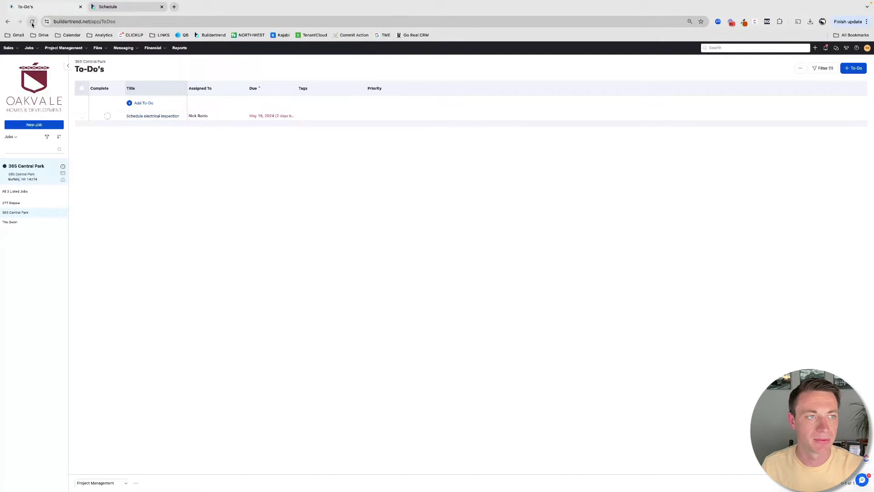
{"action": "left_click", "coordinate": [32, 22]}
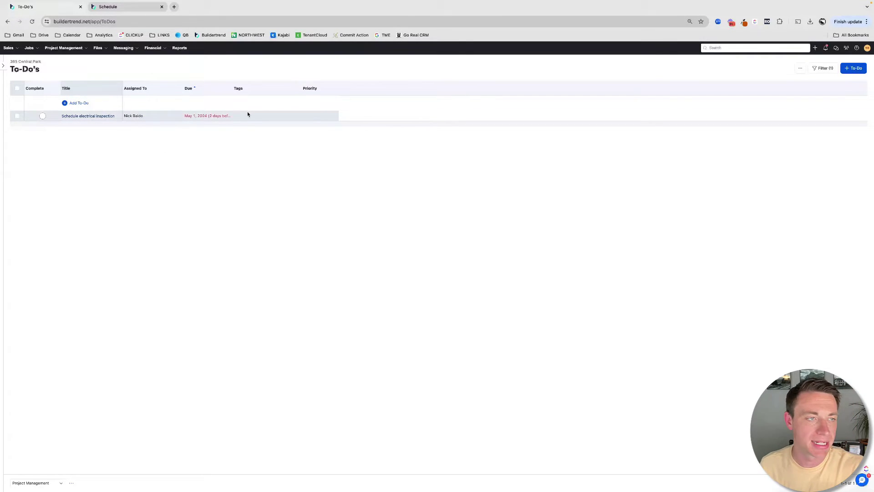
- Open the Plumbing Fixtures selection from the job's Selections list
{"action": "left_click", "coordinate": [2, 67]}
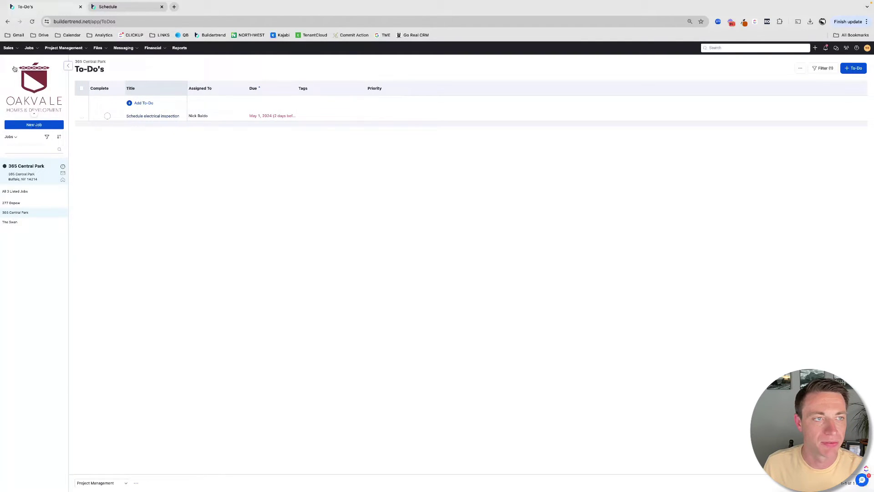
{"action": "left_click", "coordinate": [63, 48]}
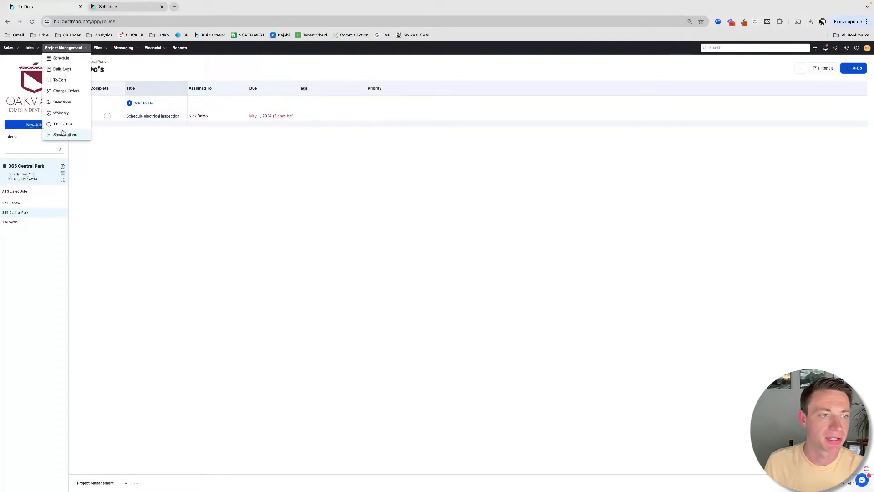
{"action": "left_click", "coordinate": [63, 103]}
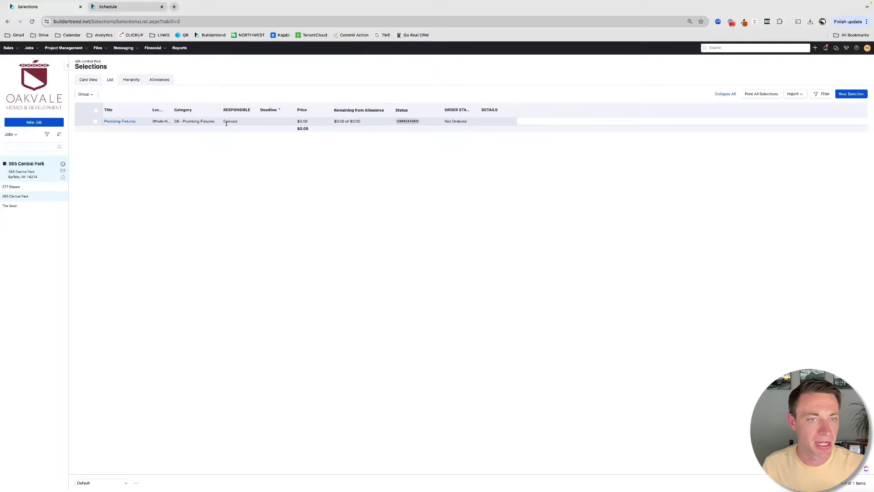
{"action": "left_click", "coordinate": [119, 121]}
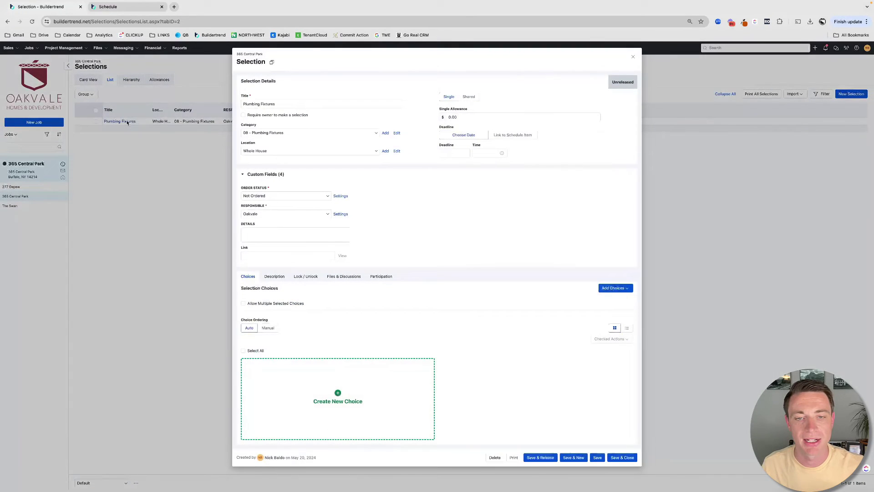
- Link its deadline to Rough Plumbing, 42 days before, and save and close the selection
{"action": "left_click", "coordinate": [445, 155]}
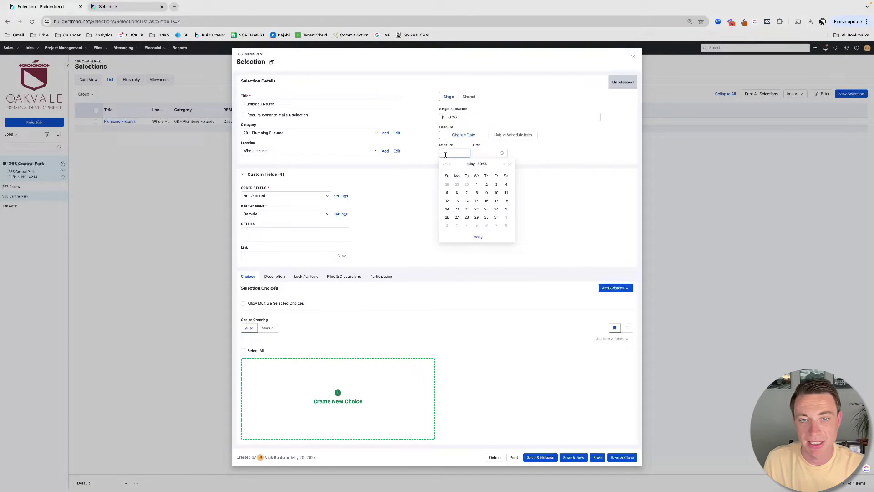
{"action": "left_click", "coordinate": [496, 201]}
{"action": "left_click", "coordinate": [466, 153]}
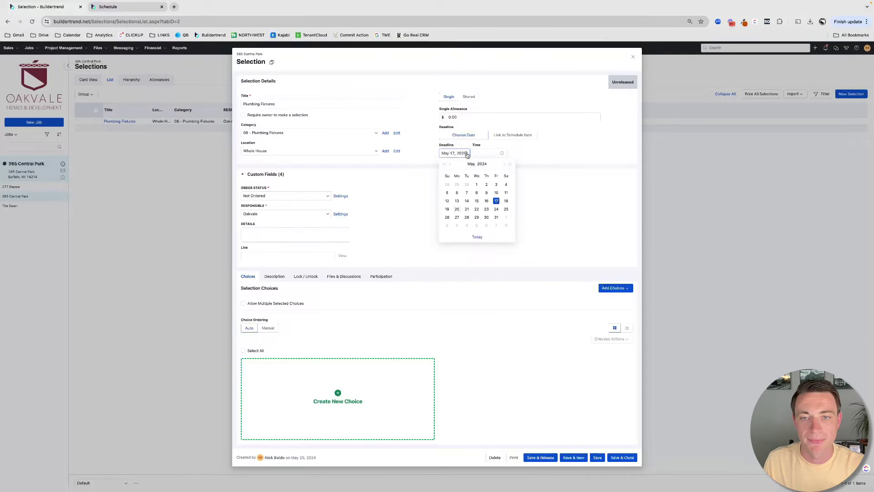
{"action": "left_click", "coordinate": [513, 134]}
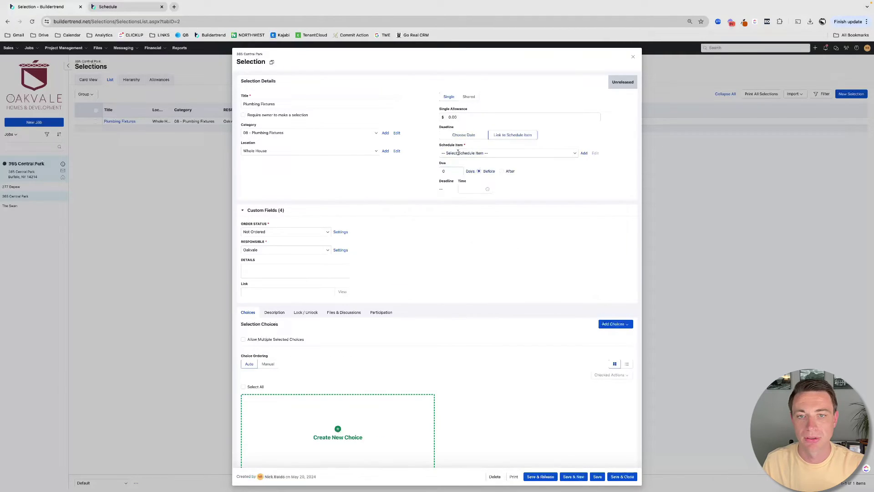
{"action": "left_click", "coordinate": [457, 153]}
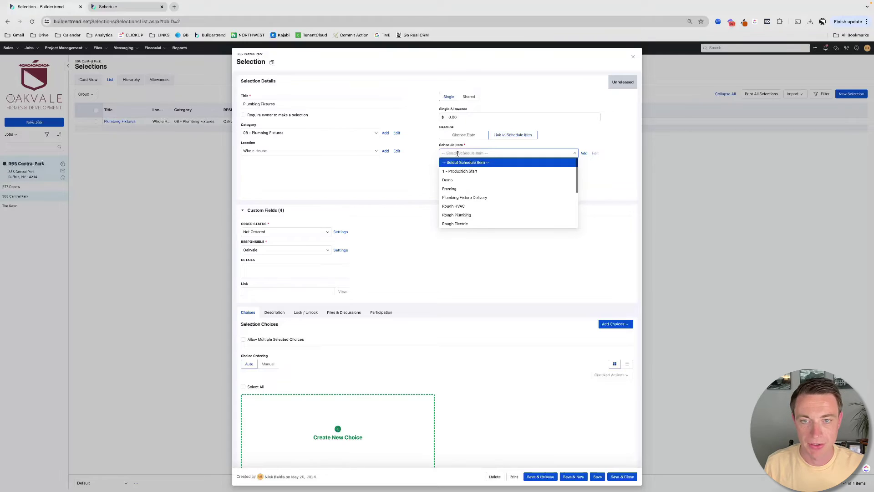
{"action": "type", "text": "rough pl"}
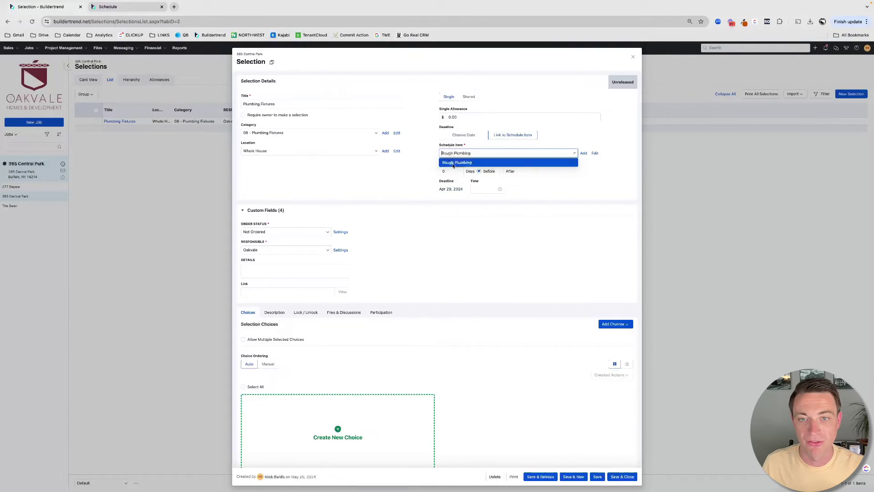
{"action": "left_click", "coordinate": [452, 164]}
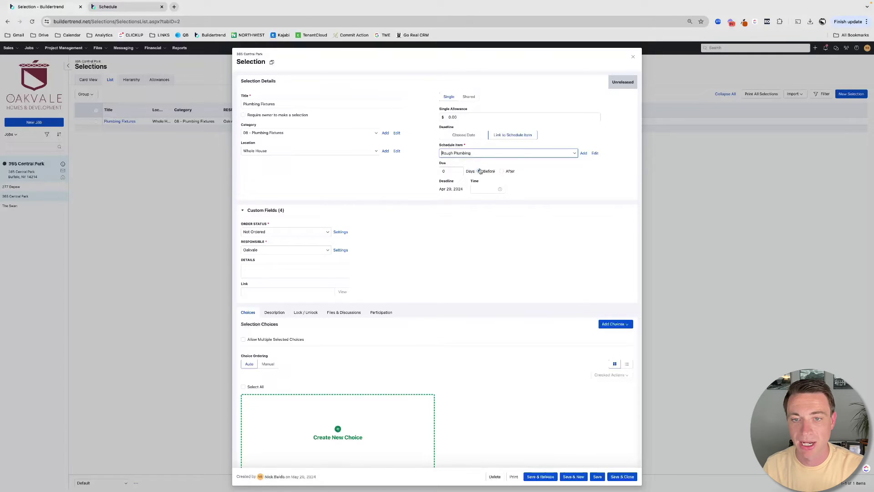
{"action": "left_click", "coordinate": [451, 171]}
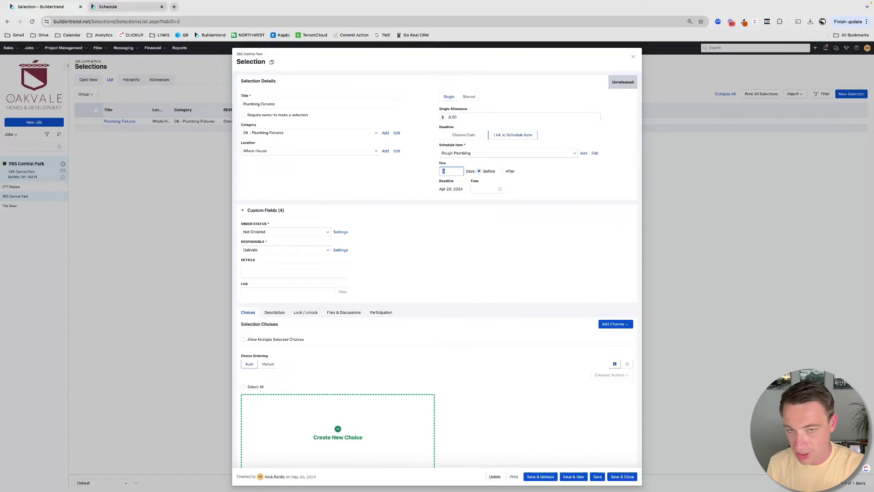
{"action": "type", "text": "42"}
{"action": "left_click", "coordinate": [386, 182]}
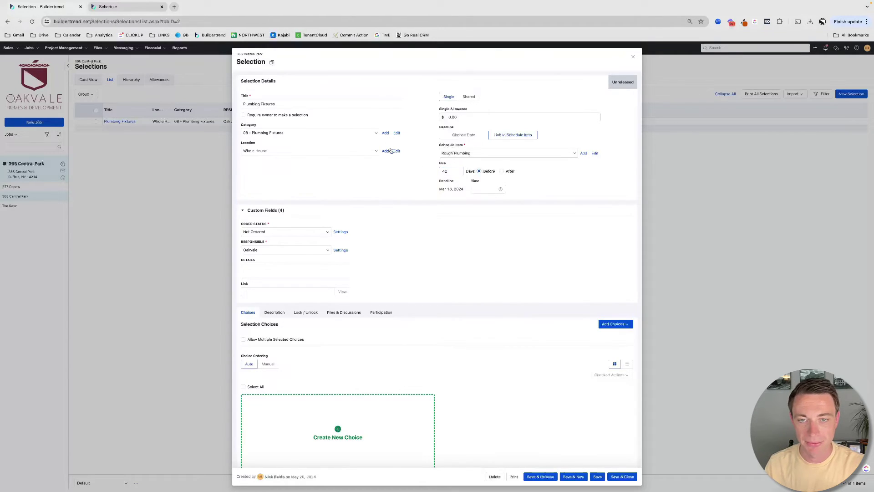
{"action": "left_click", "coordinate": [616, 478]}
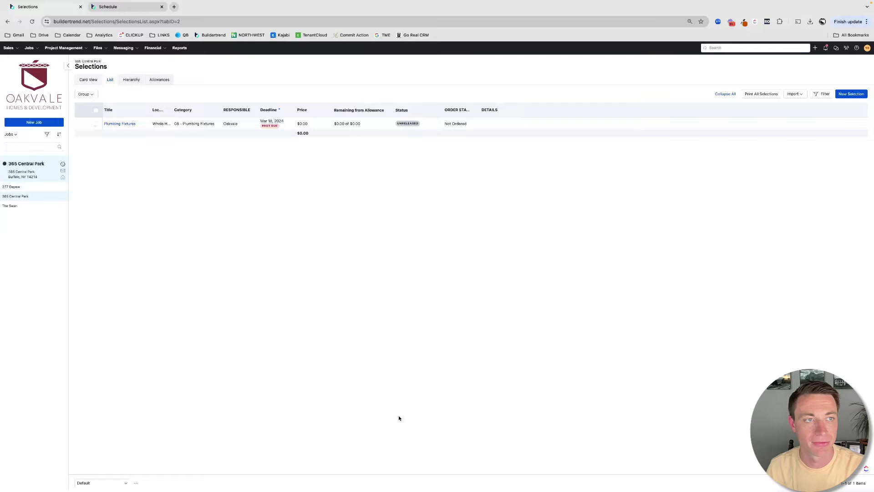
- Start a new purchase order titled ELECTRICAL from Financial > Purchase Orders
{"action": "left_click", "coordinate": [154, 48]}
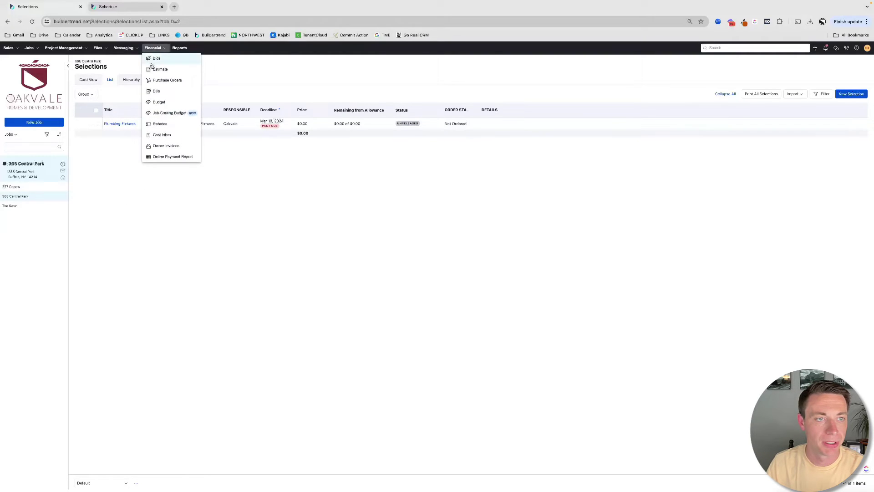
{"action": "left_click", "coordinate": [169, 80]}
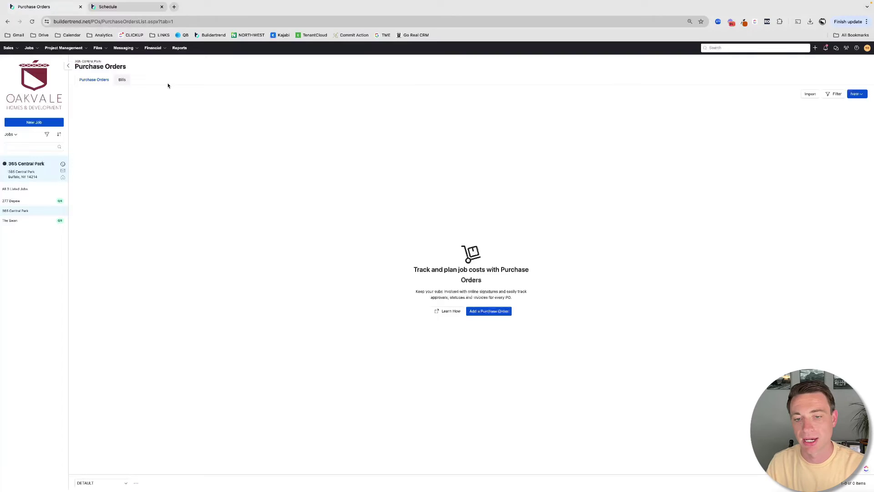
{"action": "left_click", "coordinate": [496, 314]}
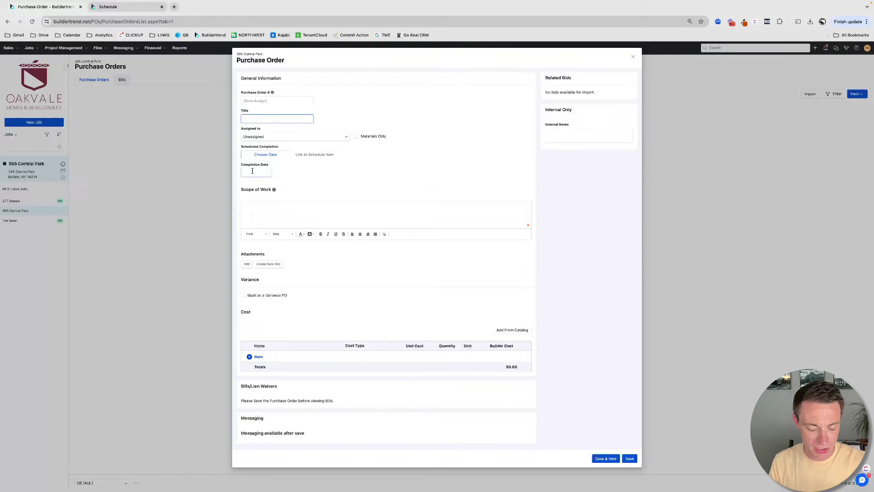
{"action": "type", "text": "EE"}
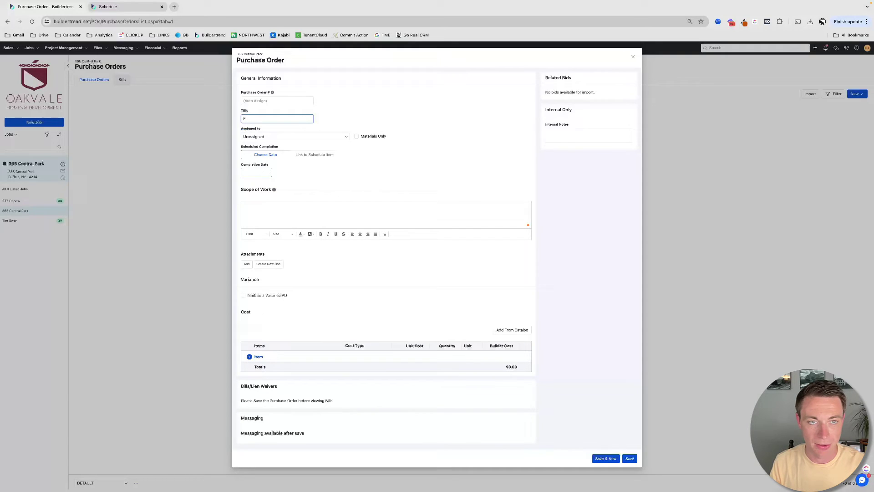
{"action": "key", "text": "Tab"}
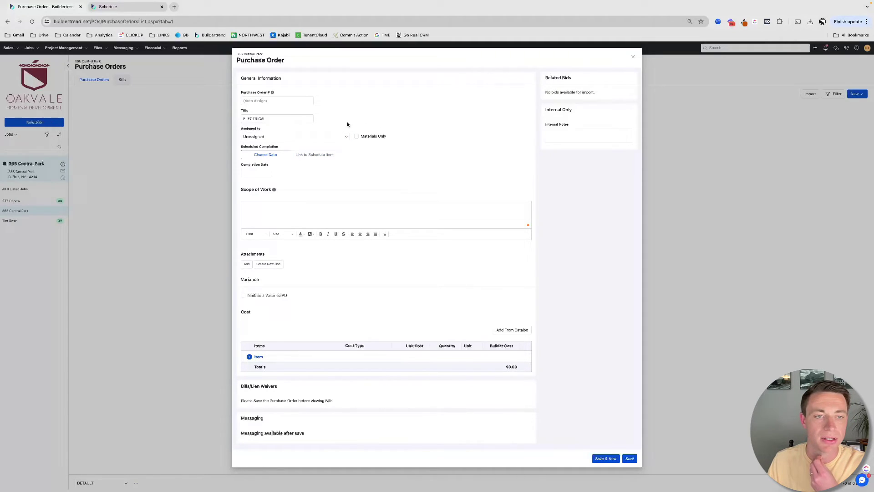
- Link its completion date to the Rough Electric schedule item (May 9, 2024) and attempt to save
{"action": "left_click", "coordinate": [311, 156]}
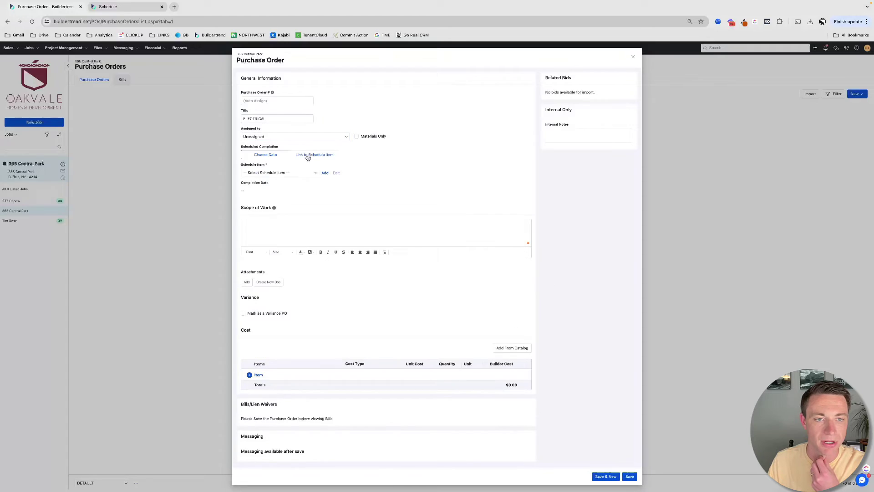
{"action": "left_click", "coordinate": [264, 173]}
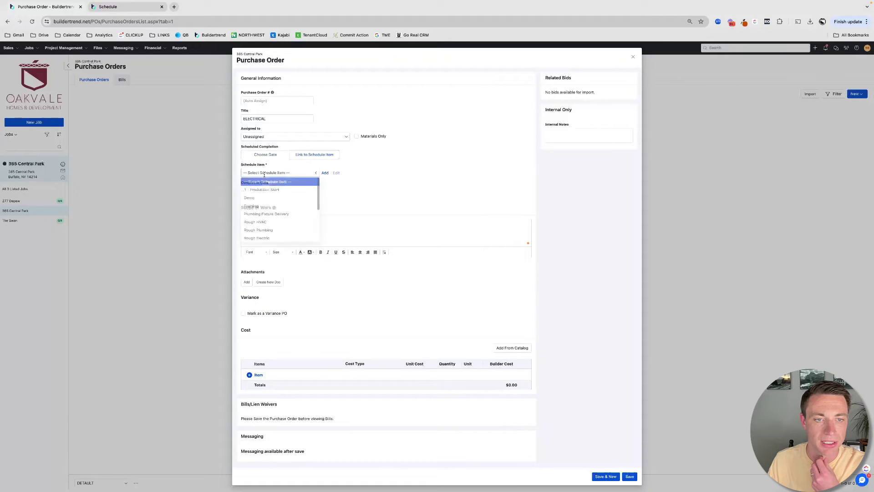
{"action": "left_click", "coordinate": [267, 234]}
{"action": "left_click", "coordinate": [246, 174]}
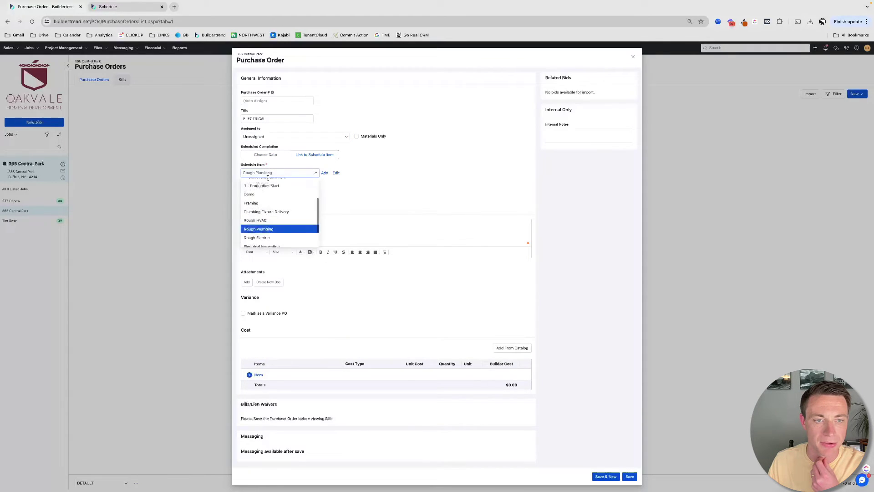
{"action": "left_click", "coordinate": [264, 236]}
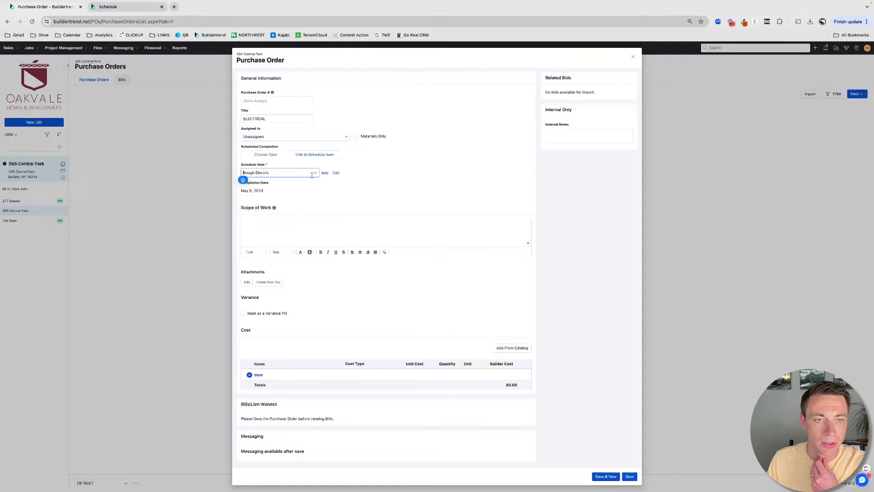
{"action": "left_click", "coordinate": [315, 209]}
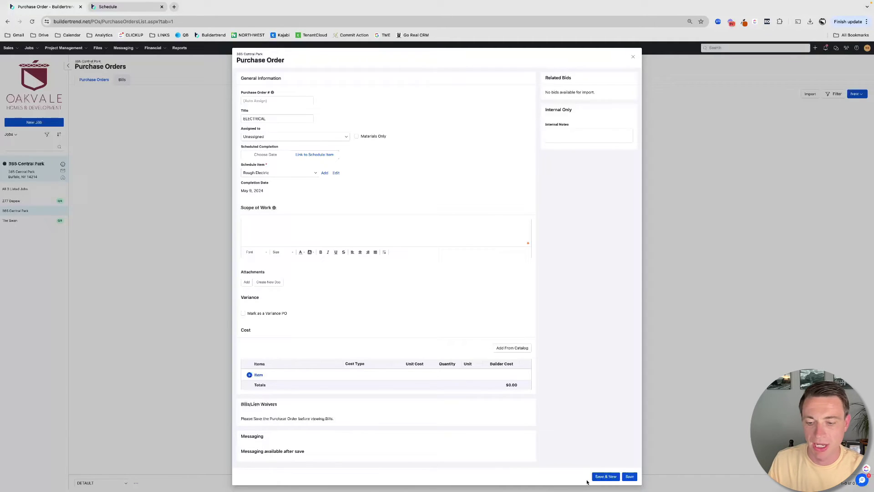
{"action": "left_click", "coordinate": [629, 477]}
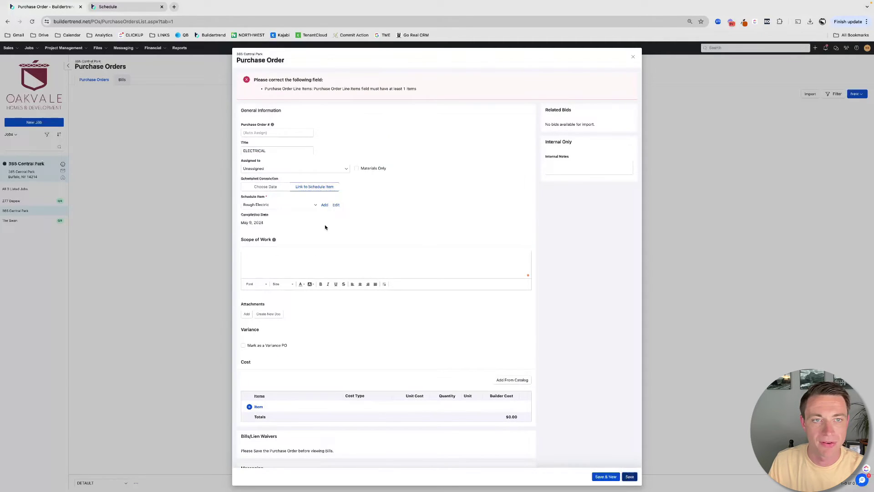
- Add a SAMPLE line item with cost code 3730-Rough Electrical-Subcontract at 5,500 and save the order
{"action": "left_click", "coordinate": [259, 381]}
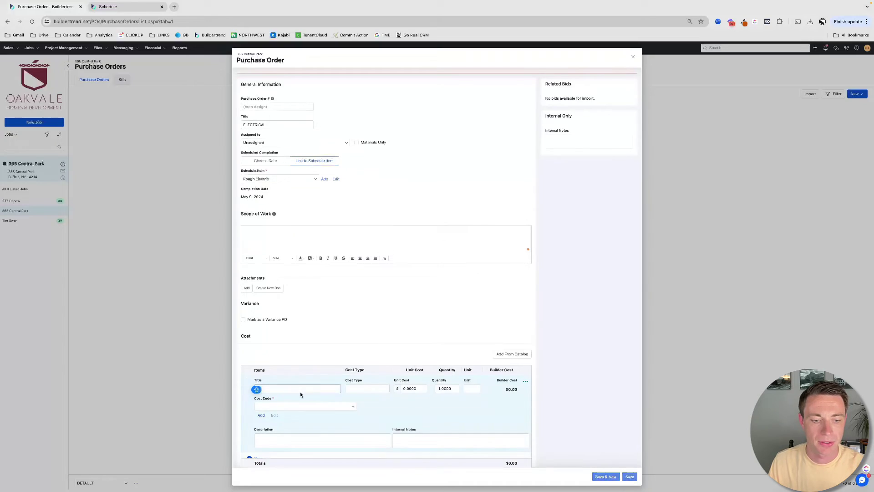
{"action": "type", "text": "SAMP"}
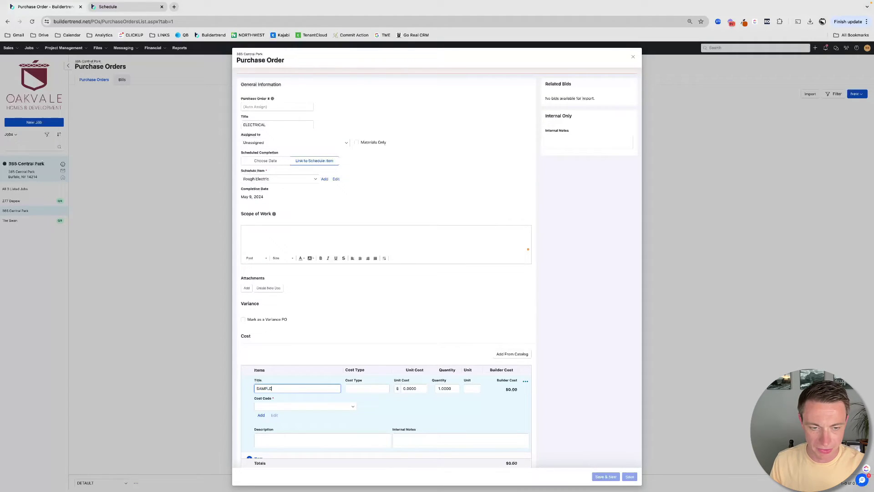
{"action": "type", "text": "LE"}
{"action": "key", "text": "Tab"}
{"action": "type", "text": "ROUGH"}
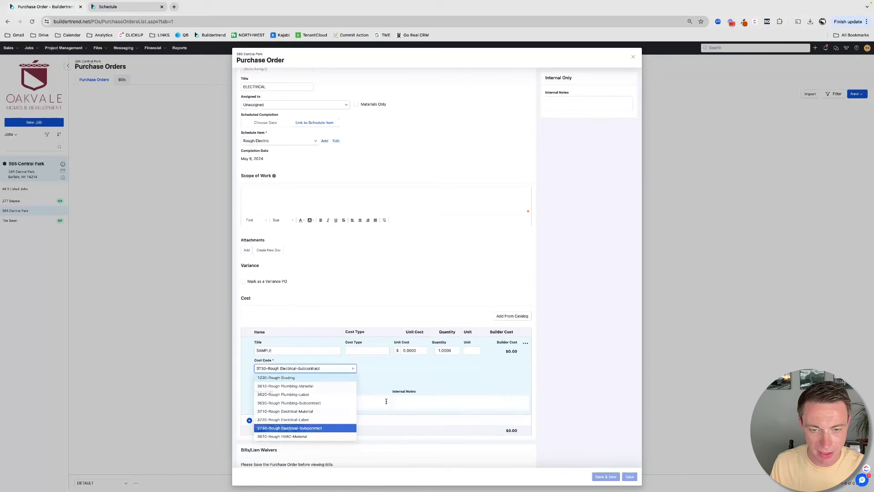
{"action": "left_click", "coordinate": [312, 468]}
{"action": "left_click", "coordinate": [404, 389]}
{"action": "type", "text": "5,500"}
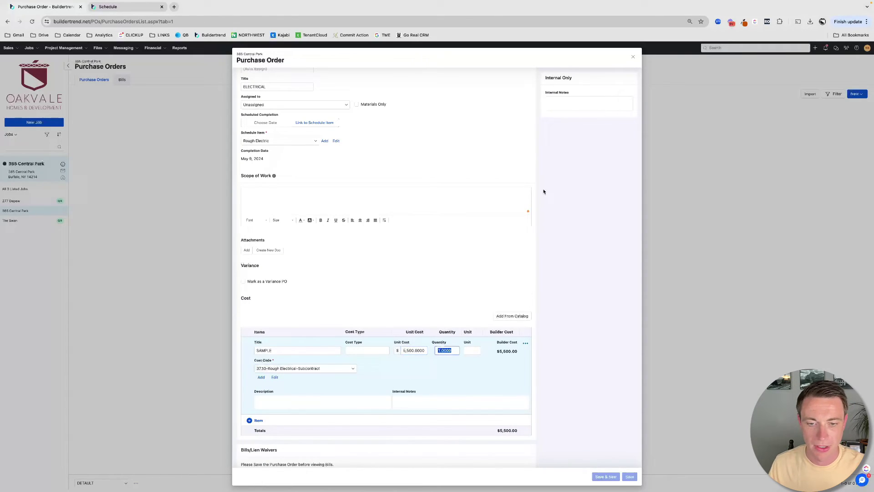
{"action": "left_click", "coordinate": [630, 477]}
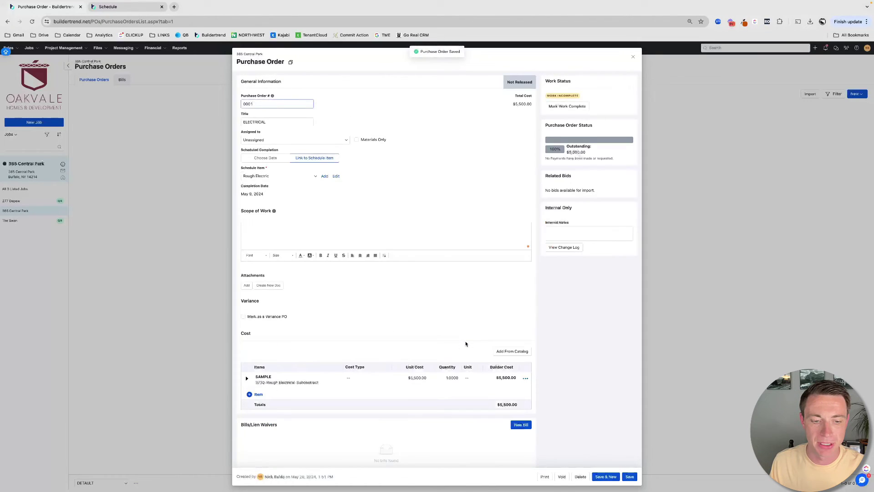
- Start a new bill for the ELECTRICAL purchase order
{"action": "scroll", "coordinate": [465, 340], "scroll_direction": "down", "scroll_amount": 3}
{"action": "scroll", "coordinate": [465, 344], "scroll_direction": "up", "scroll_amount": 1}
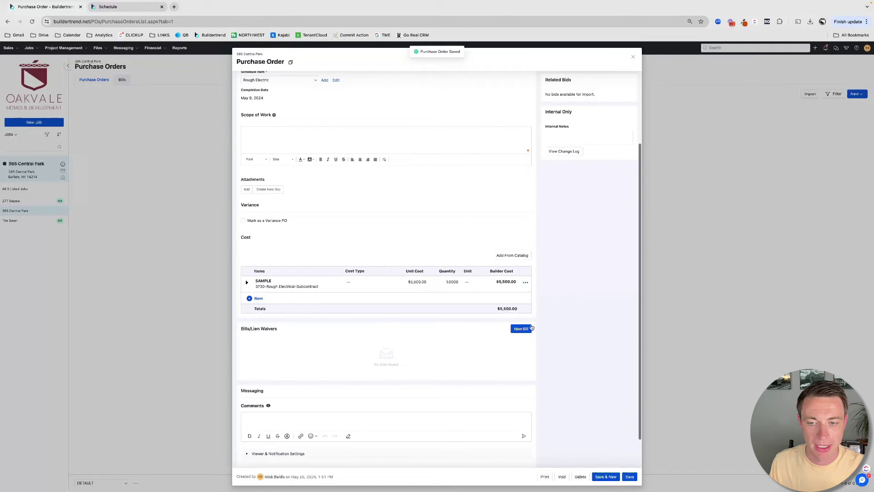
{"action": "left_click", "coordinate": [522, 329]}
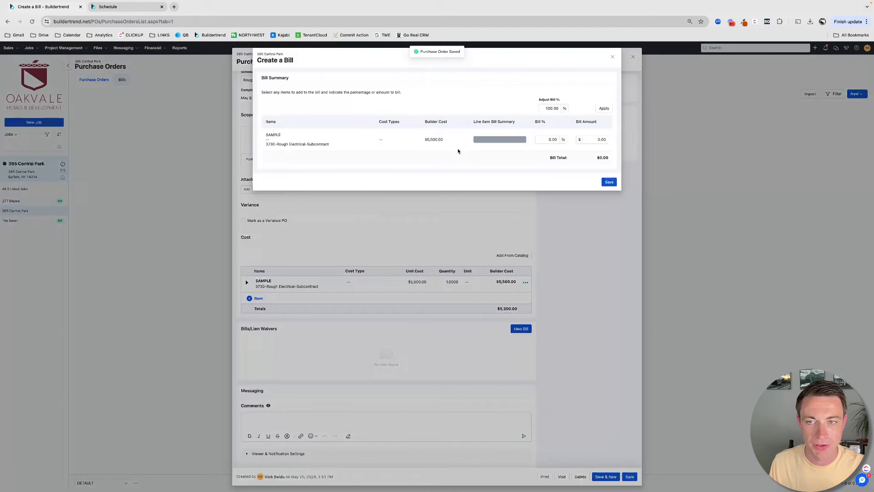
- Link the bill's due date to the Rough Electric schedule item
{"action": "left_click", "coordinate": [604, 108]}
{"action": "left_click", "coordinate": [609, 182]}
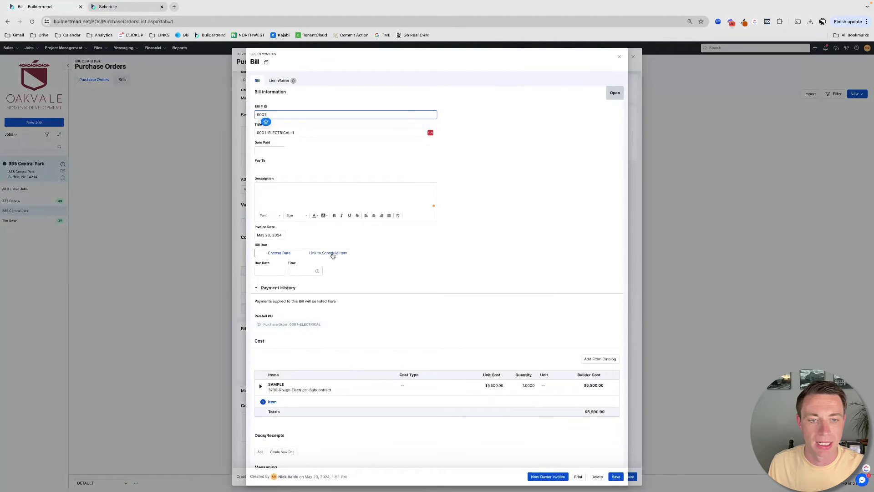
{"action": "left_click", "coordinate": [333, 254]}
{"action": "left_click", "coordinate": [300, 272]}
{"action": "type", "text": "ROUGH"}
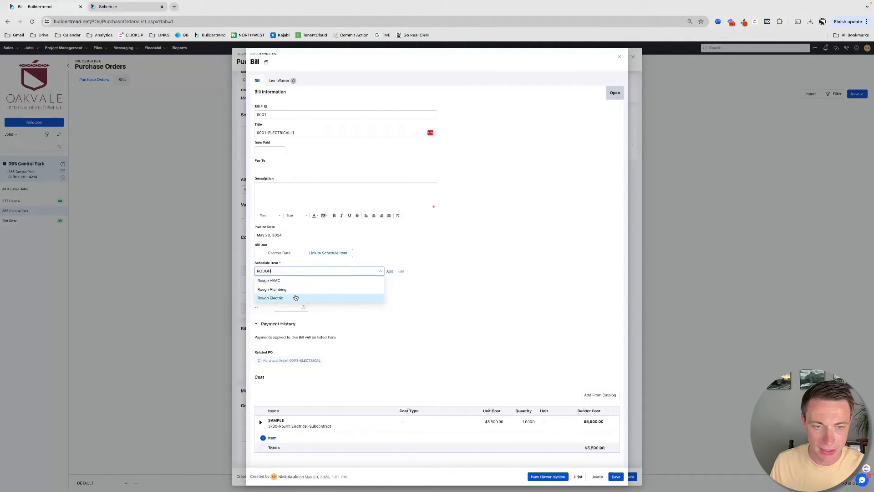
{"action": "left_click", "coordinate": [295, 298]}
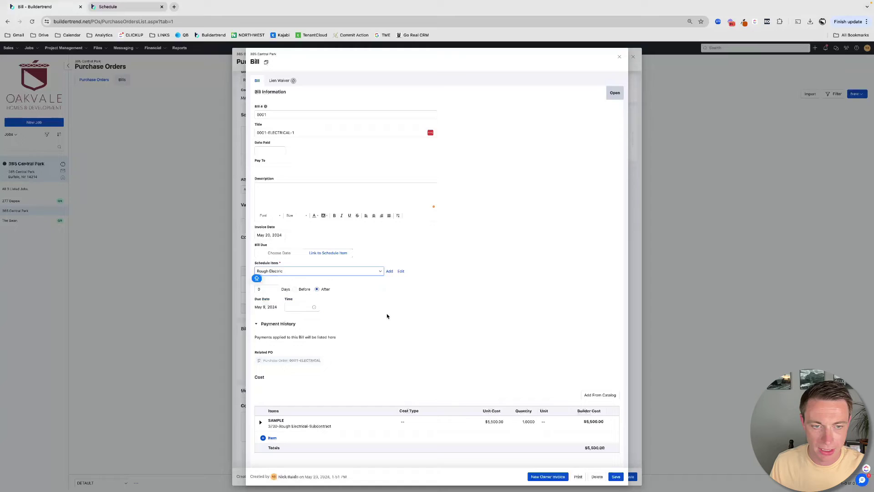
- Set the SAMPLE line quantity to 0.5, save the bill, and close the bill and purchase order
{"action": "left_click", "coordinate": [528, 421]}
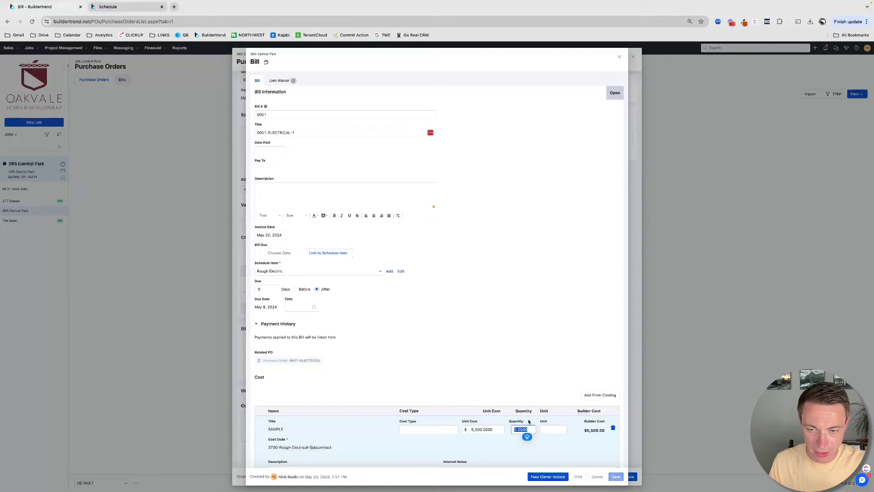
{"action": "type", "text": ".5"}
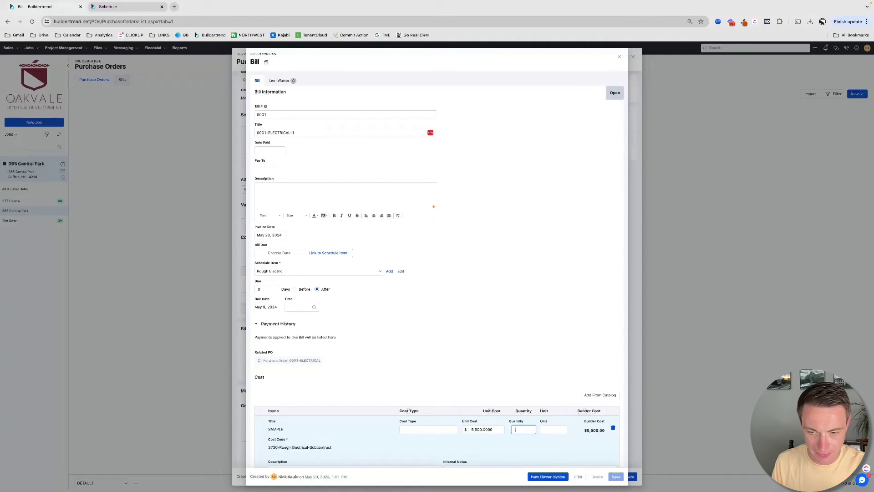
{"action": "left_click", "coordinate": [513, 315]}
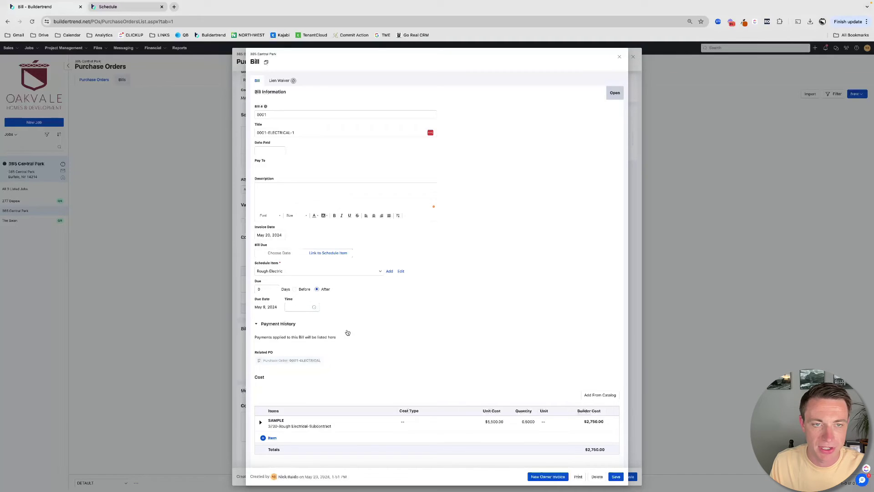
{"action": "scroll", "coordinate": [347, 333], "scroll_direction": "down", "scroll_amount": 1}
{"action": "left_click", "coordinate": [616, 476]}
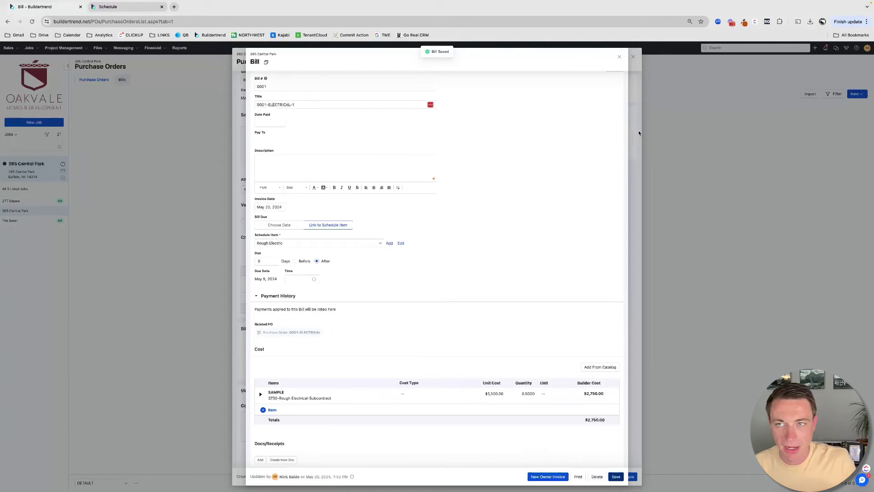
{"action": "left_click", "coordinate": [620, 59]}
{"action": "left_click", "coordinate": [632, 58]}
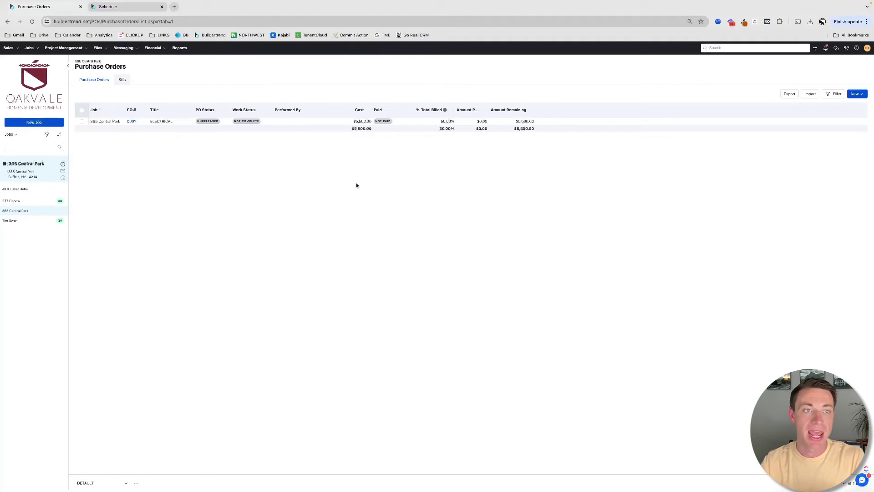
- Open Owner Invoices from the Financial menu in a background tab and switch to it
{"action": "mouse_move", "coordinate": [157, 48]}
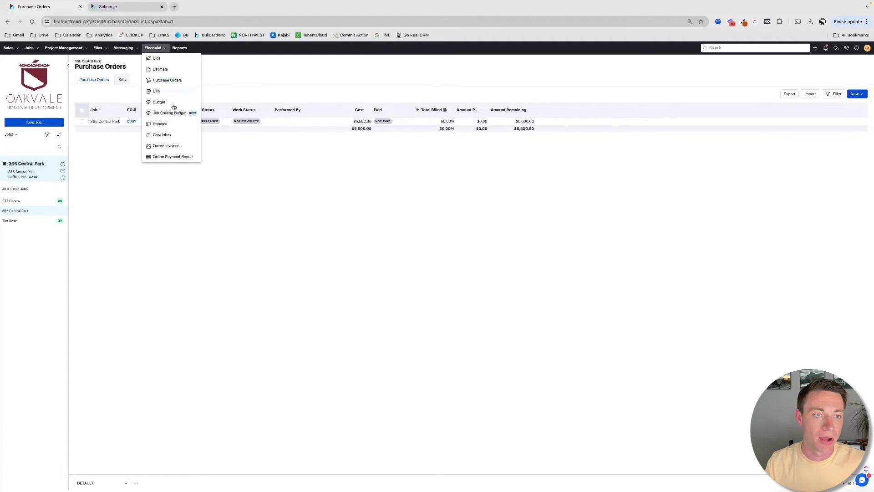
{"action": "middle_click", "coordinate": [167, 146]}
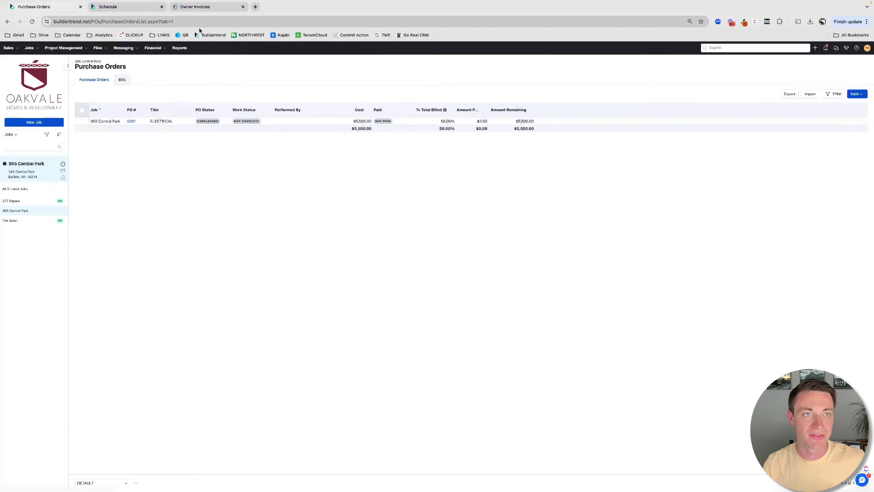
{"action": "left_click", "coordinate": [195, 6]}
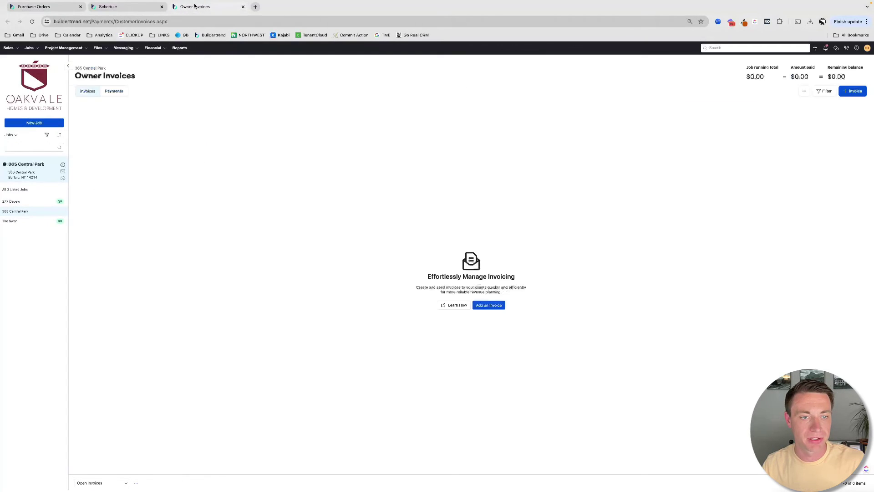
- Start an owner invoice titled 'PROGRESS PAYMENT - ROUGH INS COMPLETE' with deadline Jun 7, 2024
{"action": "left_click", "coordinate": [484, 304]}
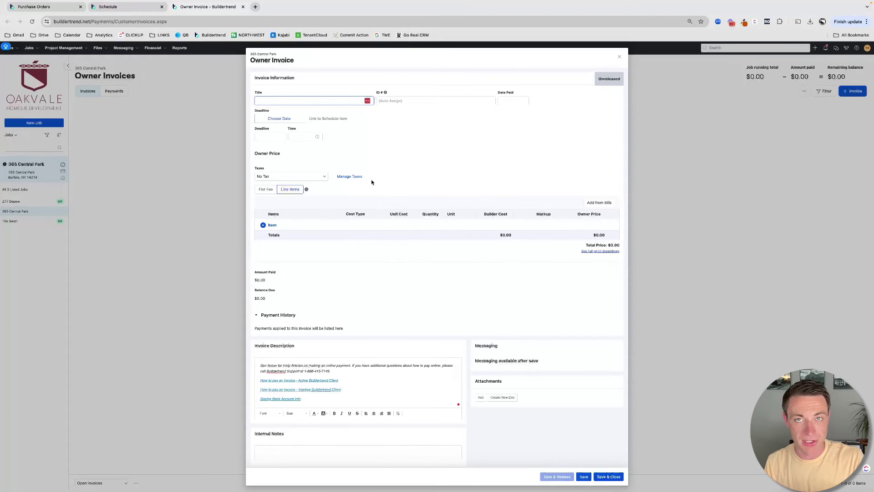
{"action": "type", "text": "PROGRE"}
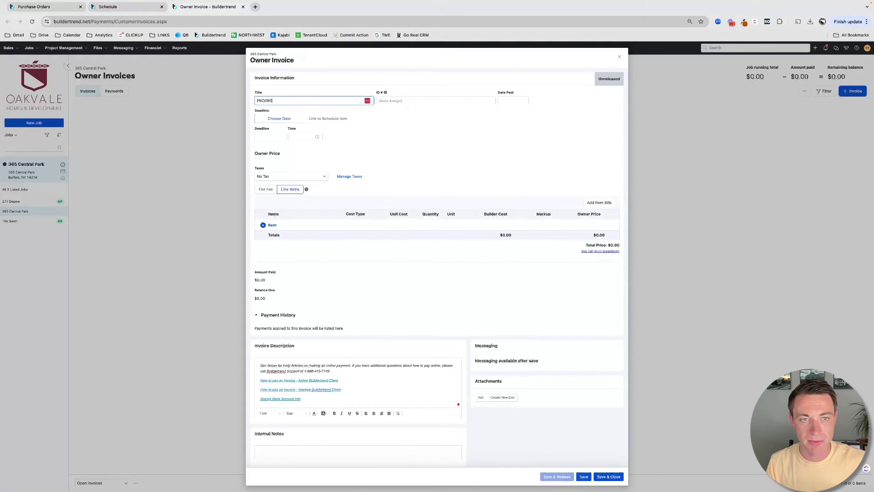
{"action": "type", "text": "SS PAYMENT - ROUGH "}
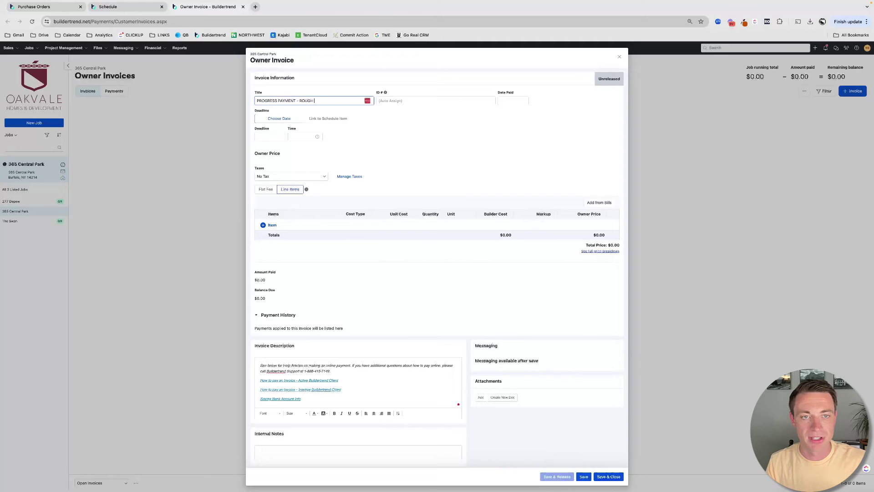
{"action": "type", "text": "INS COMPLETE"}
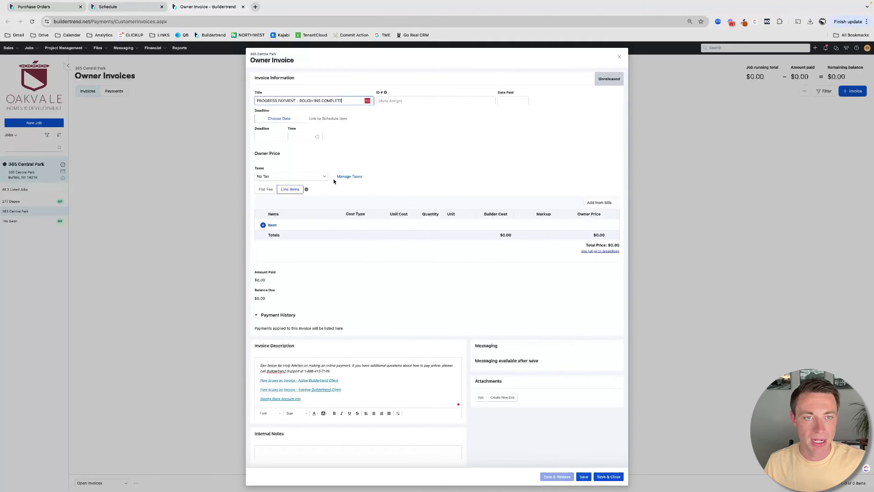
{"action": "left_click", "coordinate": [269, 137]}
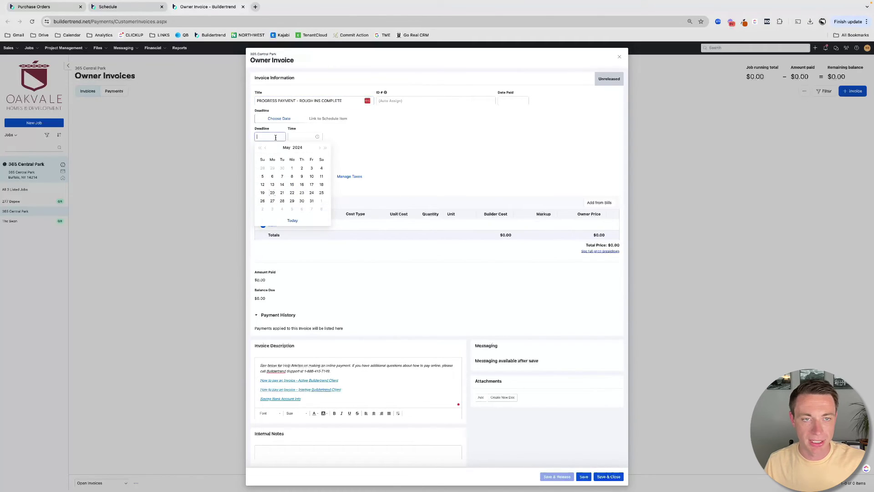
{"action": "left_click", "coordinate": [311, 209]}
- Add a DRAW line item with cost code Residential Remodeling
{"action": "left_click", "coordinate": [269, 225]}
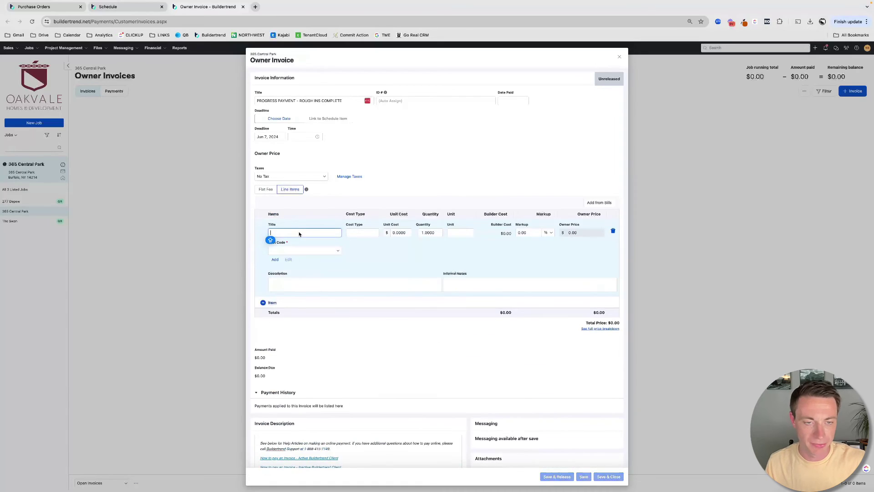
{"action": "type", "text": "RE"}
{"action": "key", "text": "BackSpace"}
{"action": "key", "text": "BackSpace"}
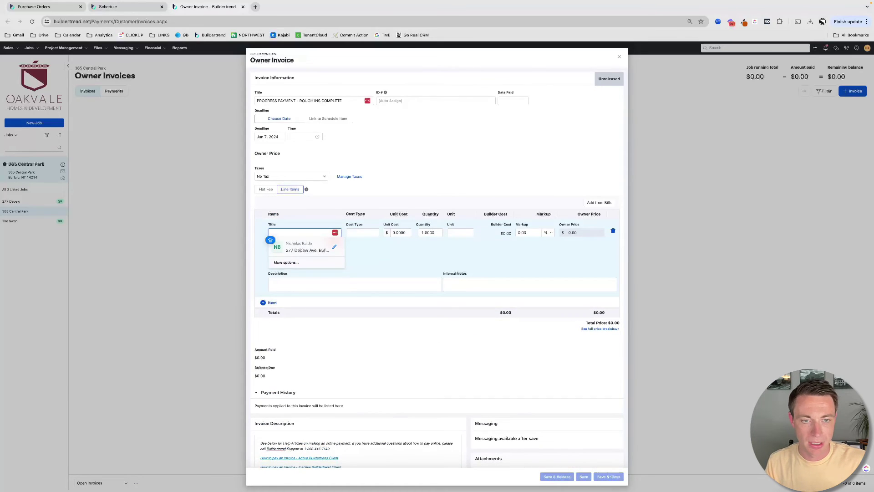
{"action": "type", "text": "DRAW"}
{"action": "key", "text": "Tab"}
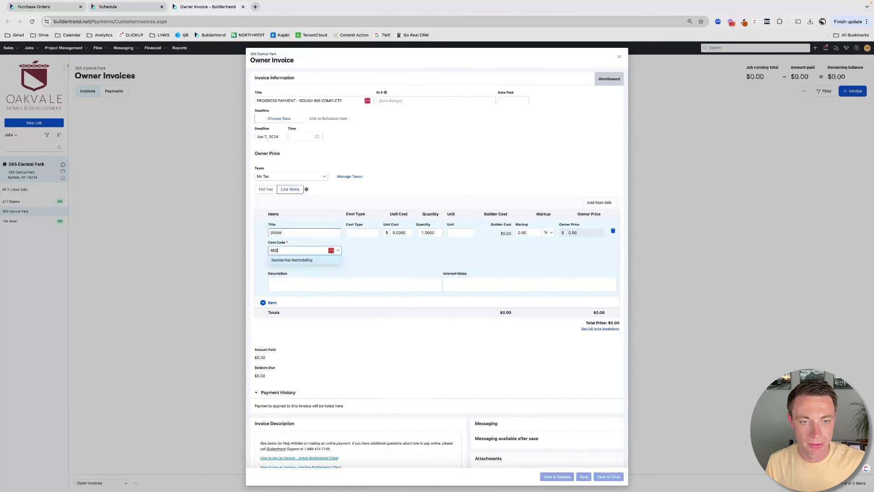
{"action": "type", "text": "res"}
{"action": "key", "text": "Return"}
- Give the DRAW line unit cost 100,000 and quantity 0.2, then save the invoice
{"action": "left_click", "coordinate": [399, 232]}
{"action": "type", "text": "10"}
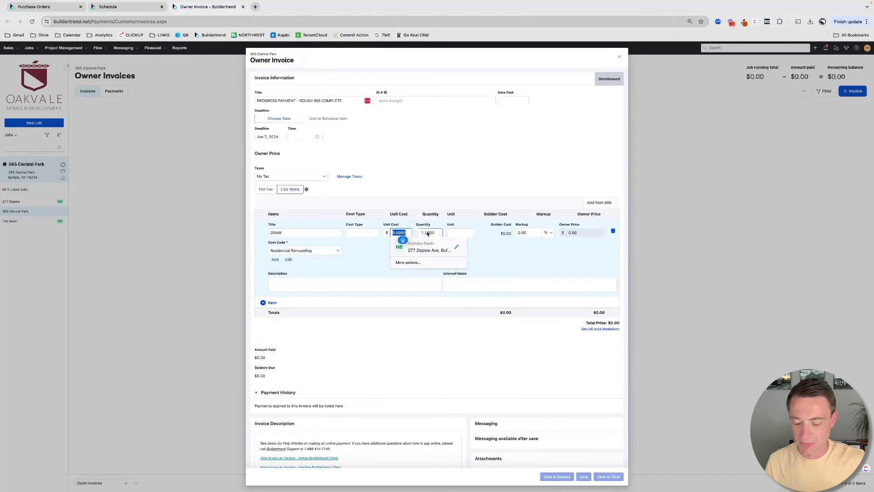
{"action": "key", "text": "Tab"}
{"action": "left_click", "coordinate": [396, 233]}
{"action": "type", "text": "0000"}
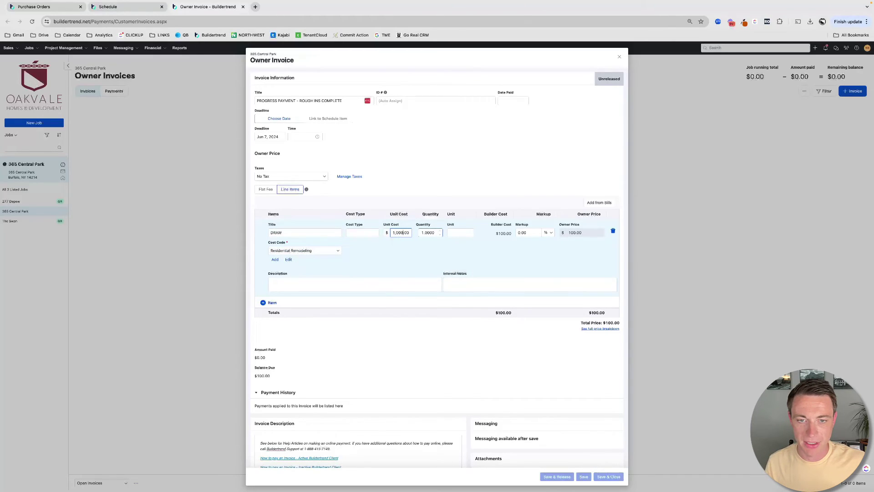
{"action": "key", "text": "Tab"}
{"action": "type", "text": ".2"}
{"action": "key", "text": "Tab"}
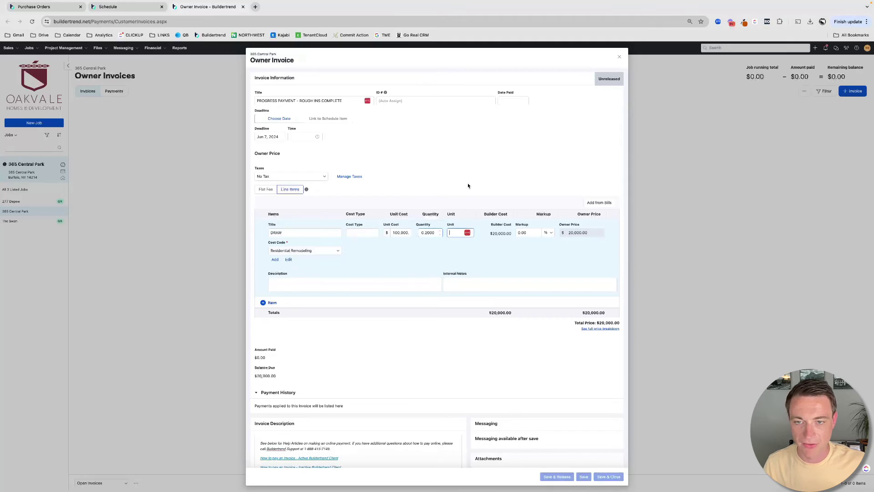
{"action": "left_click", "coordinate": [484, 172]}
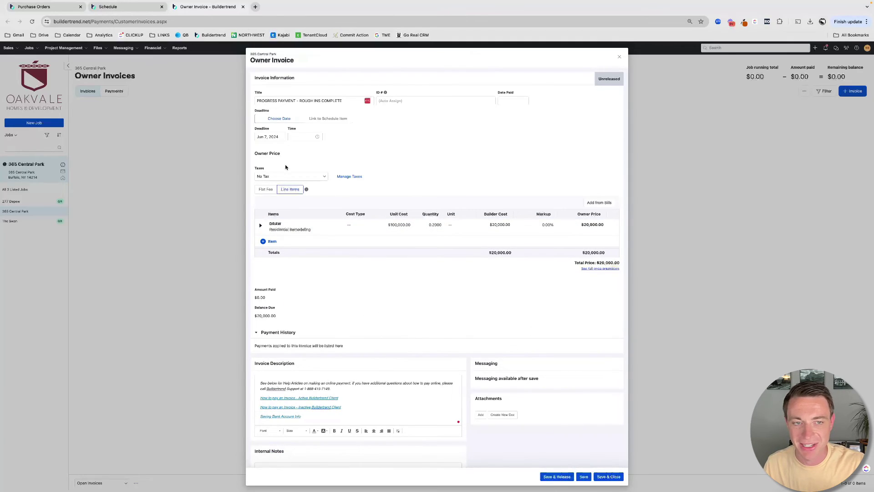
{"action": "left_click", "coordinate": [582, 477]}
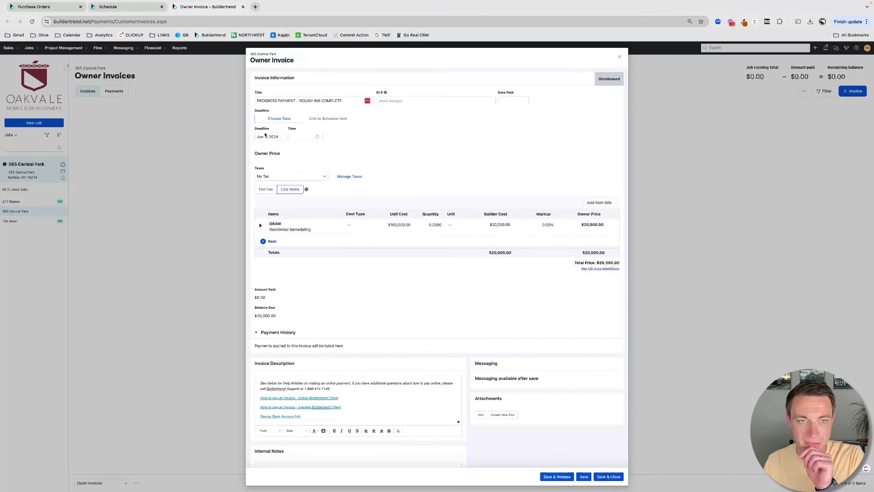
{"action": "left_click", "coordinate": [582, 476]}
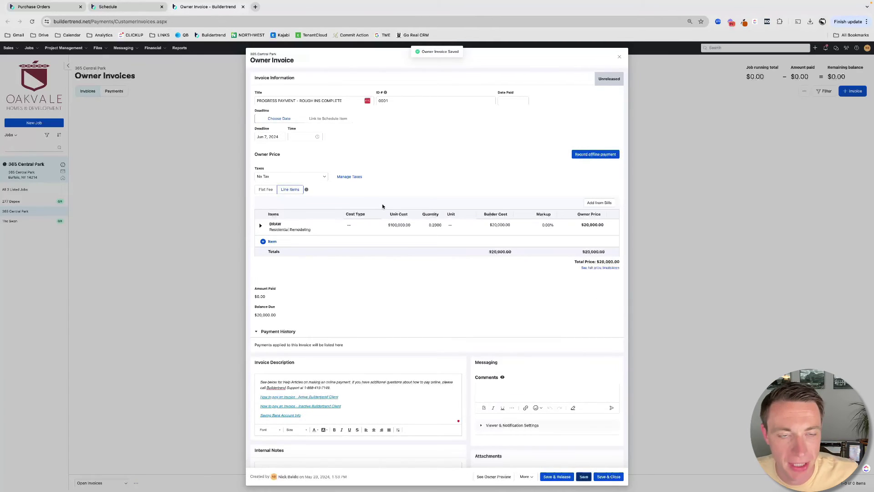
- Close the invoice and view the 365 Central Park job schedule as a Gantt chart
{"action": "left_click", "coordinate": [620, 59]}
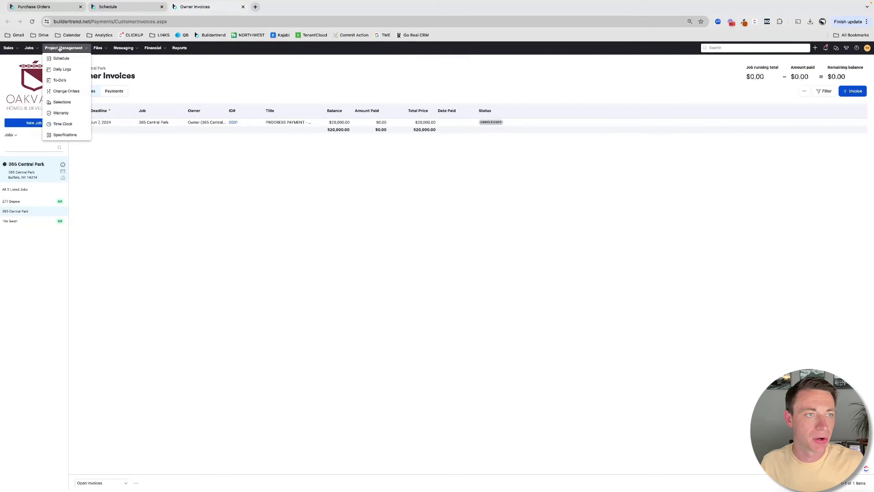
{"action": "left_click", "coordinate": [61, 60]}
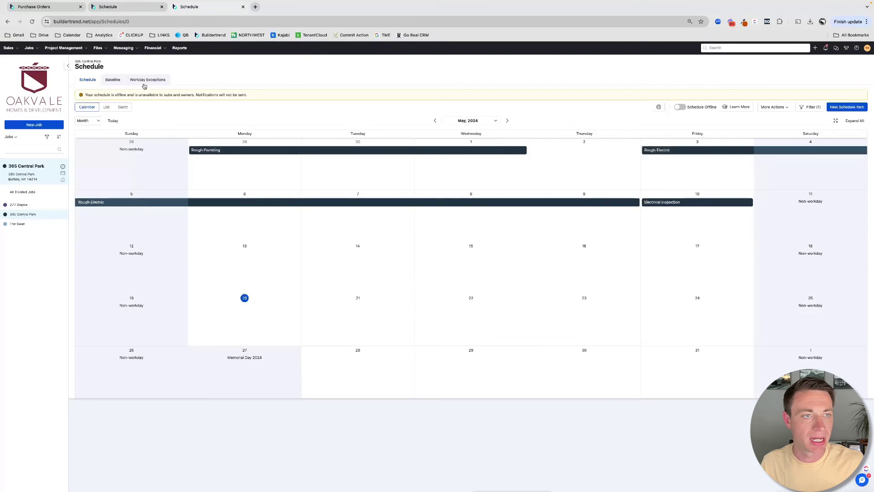
{"action": "left_click", "coordinate": [106, 81]}
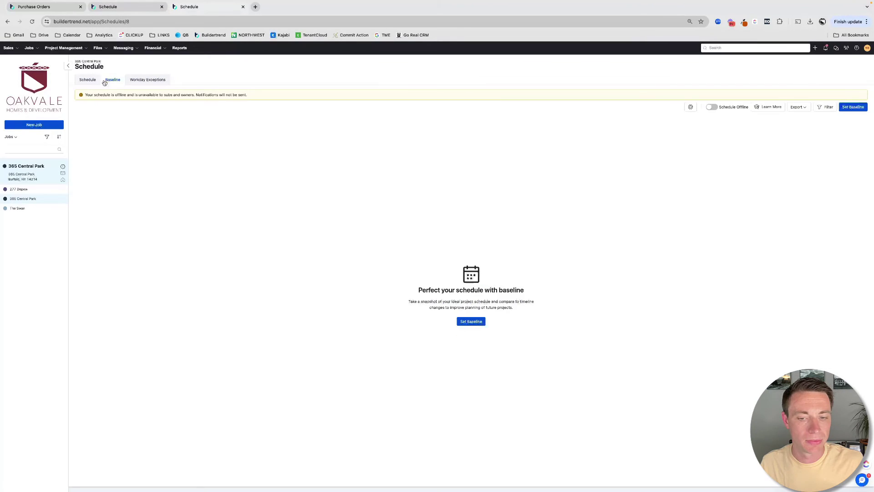
{"action": "left_click", "coordinate": [87, 82]}
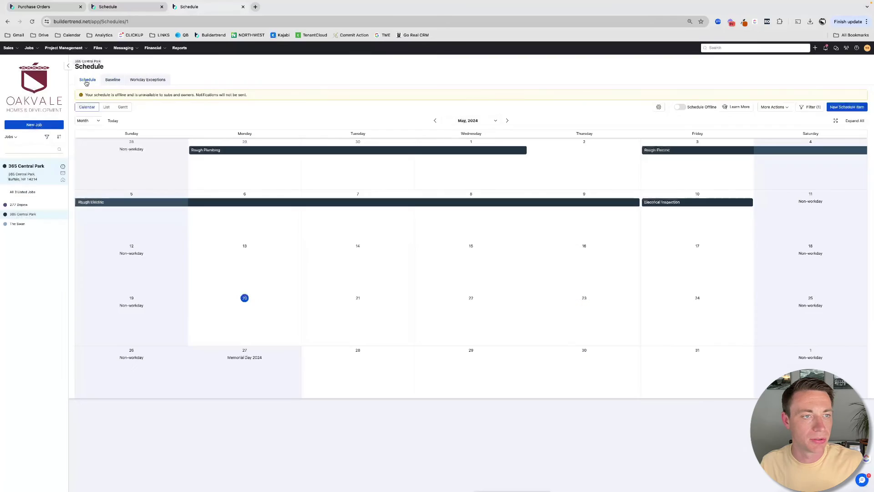
{"action": "left_click", "coordinate": [123, 107]}
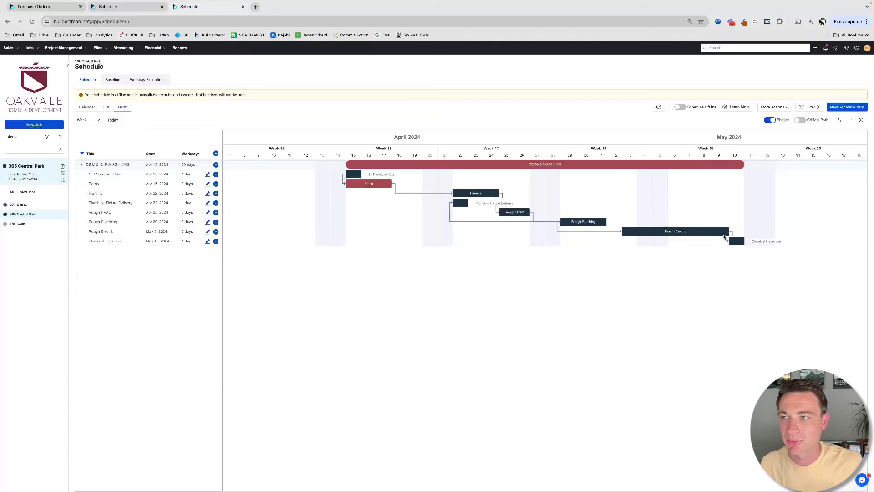
- Create schedule item ROUGH INS COMPLETE with Rough HVAC and Rough Plumbing as predecessors
{"action": "left_click", "coordinate": [845, 107]}
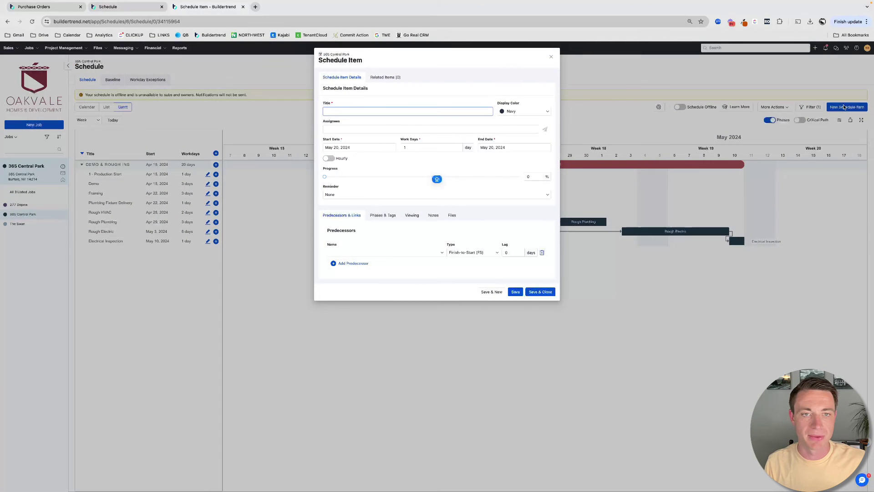
{"action": "type", "text": "ROUGH INS COMPLETE"}
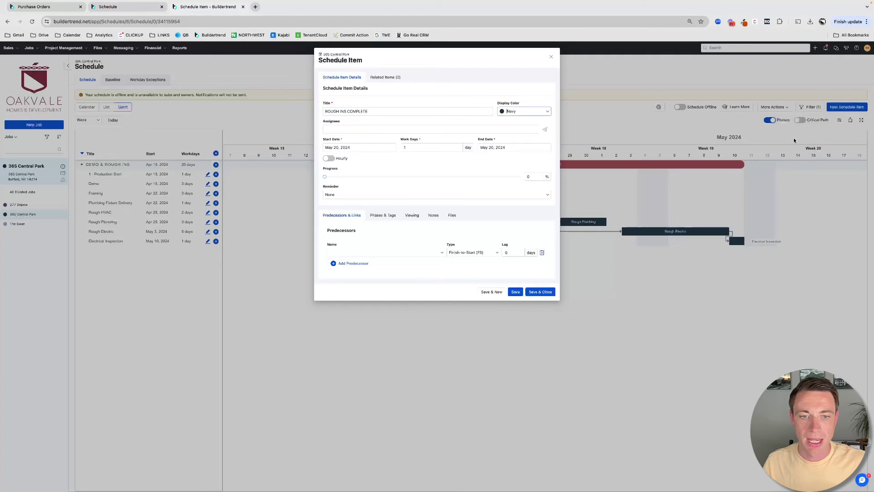
{"action": "key", "text": "Tab"}
{"action": "left_click", "coordinate": [385, 253]}
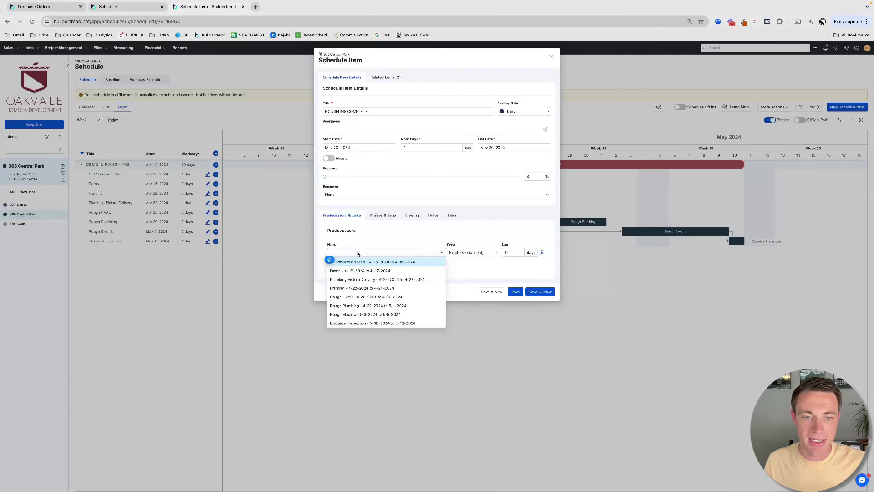
{"action": "type", "text": "ROUGH"}
{"action": "left_click", "coordinate": [361, 261]}
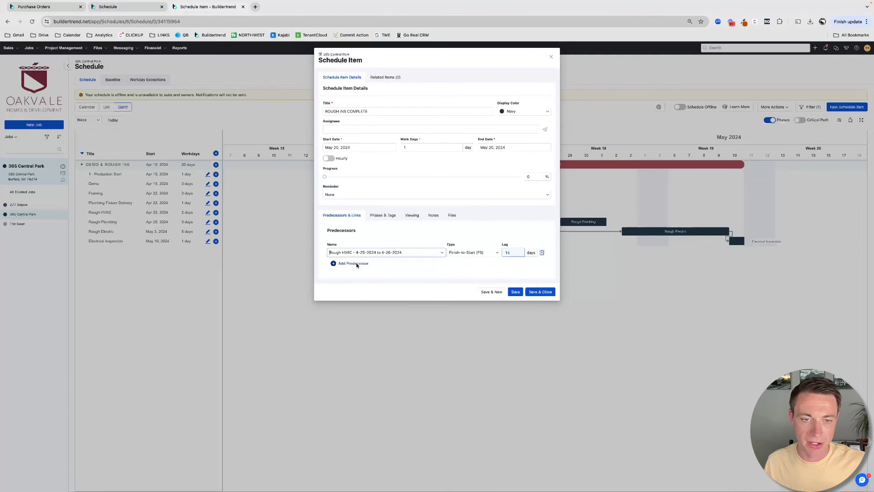
{"action": "left_click", "coordinate": [348, 263]}
{"action": "left_click", "coordinate": [348, 264]}
{"action": "type", "text": "ROUGH"}
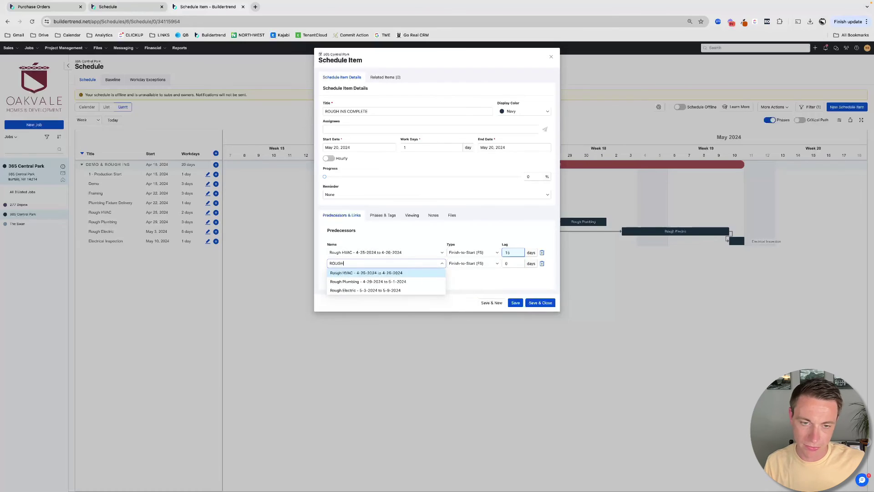
{"action": "left_click", "coordinate": [352, 281]}
- Add Rough Electric as a third predecessor and set Rough HVAC's lag to 0 days
{"action": "left_click", "coordinate": [349, 274]}
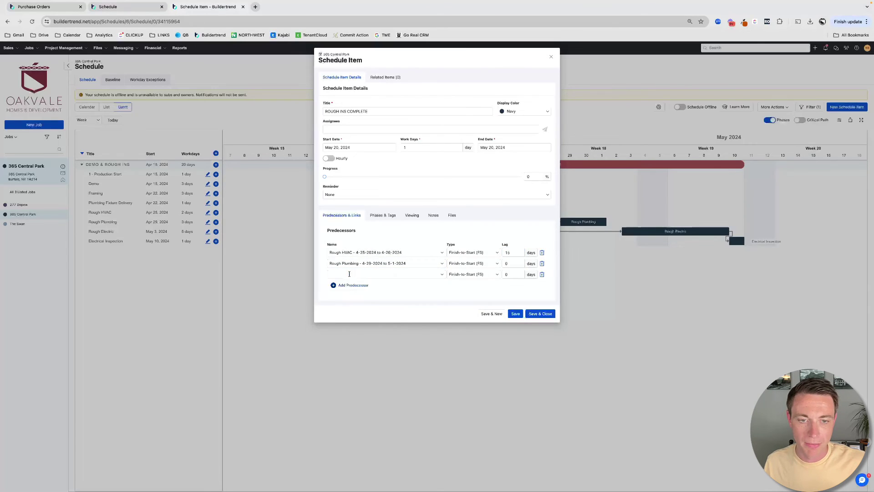
{"action": "left_click", "coordinate": [349, 274]}
{"action": "type", "text": "ROUGH"}
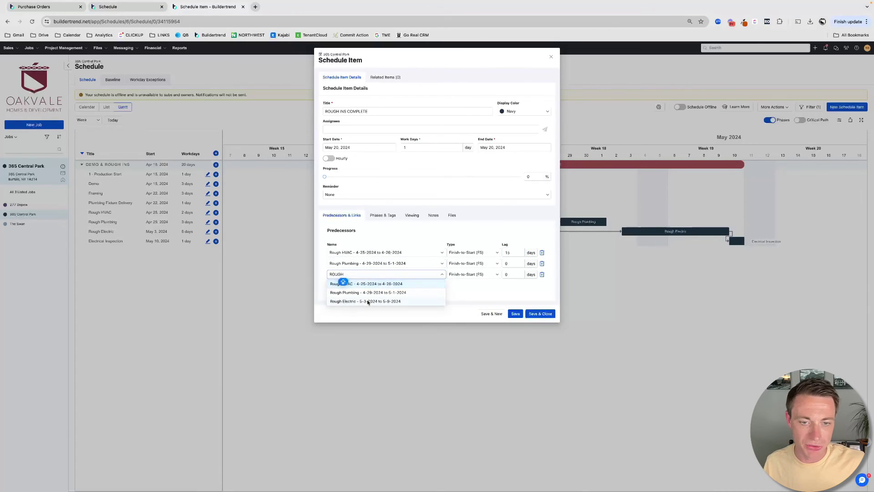
{"action": "left_click", "coordinate": [364, 309]}
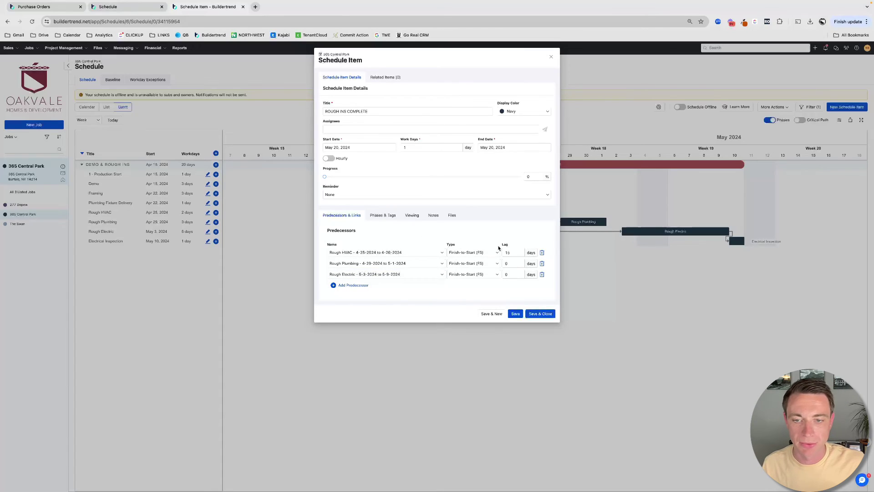
{"action": "double_click", "coordinate": [508, 253]}
{"action": "type", "text": "0"}
{"action": "key", "text": "Tab"}
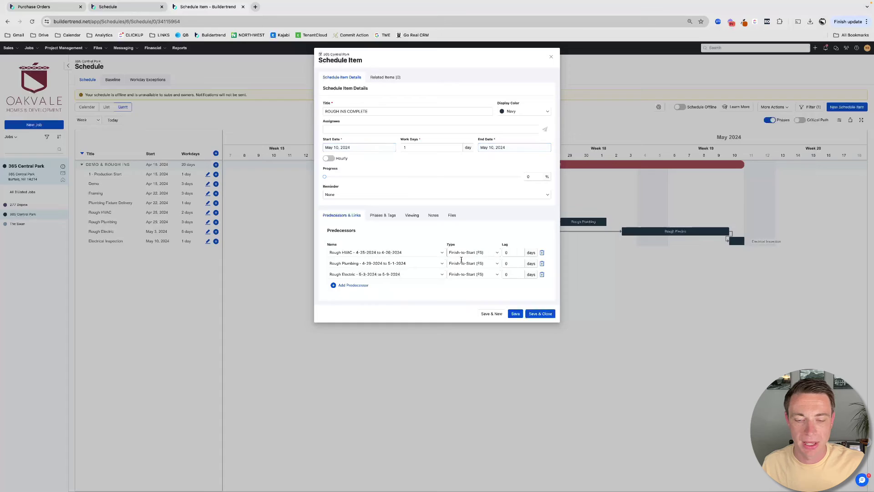
- Assign phase Demo & Rough Ins and tag INVOICE, then save and close the item
{"action": "left_click", "coordinate": [382, 215]}
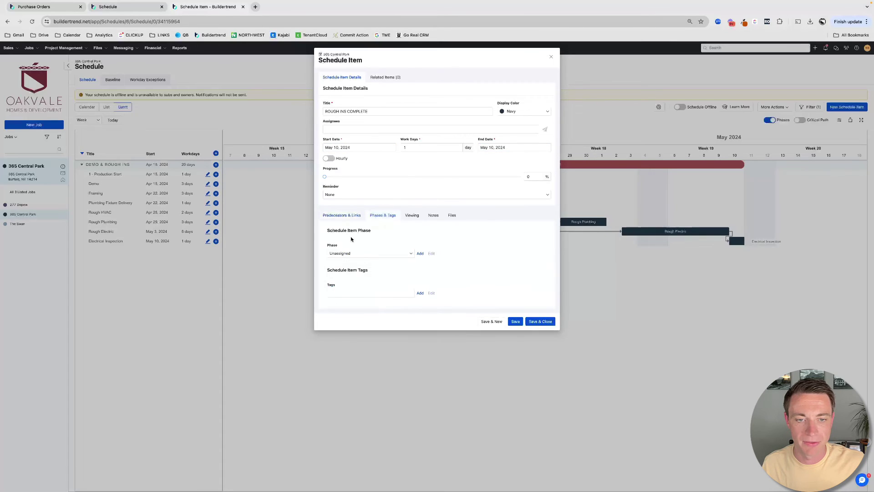
{"action": "left_click", "coordinate": [364, 253]}
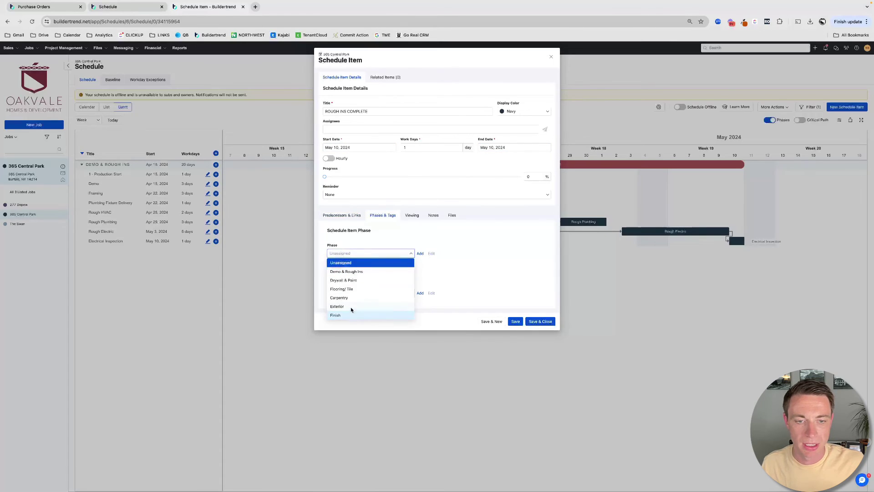
{"action": "left_click", "coordinate": [355, 271]}
{"action": "left_click", "coordinate": [371, 293]}
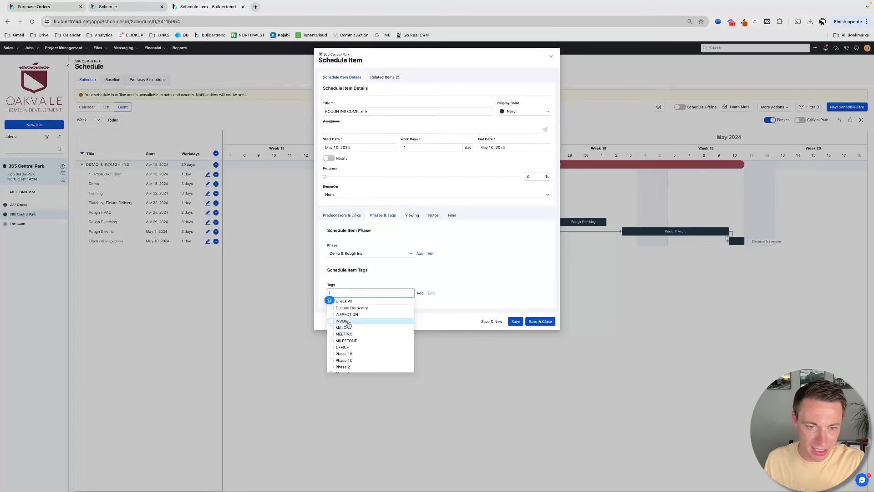
{"action": "left_click", "coordinate": [343, 321]}
{"action": "left_click", "coordinate": [331, 248]}
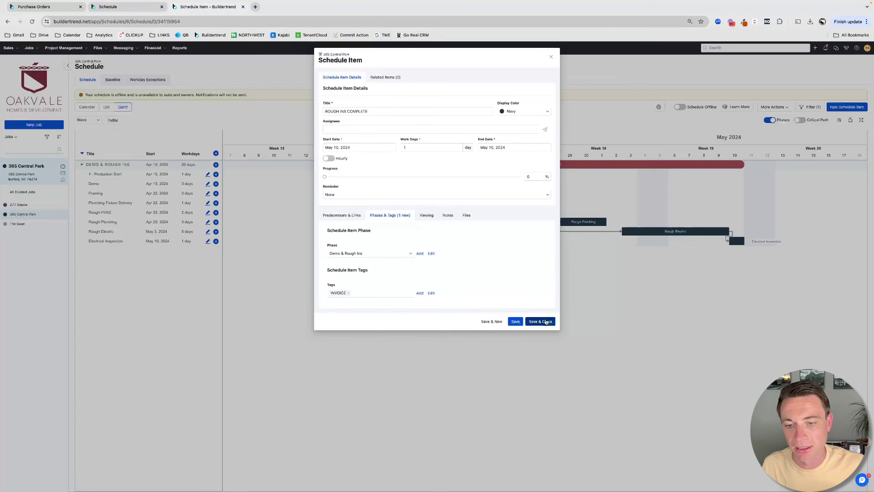
{"action": "left_click", "coordinate": [544, 323]}
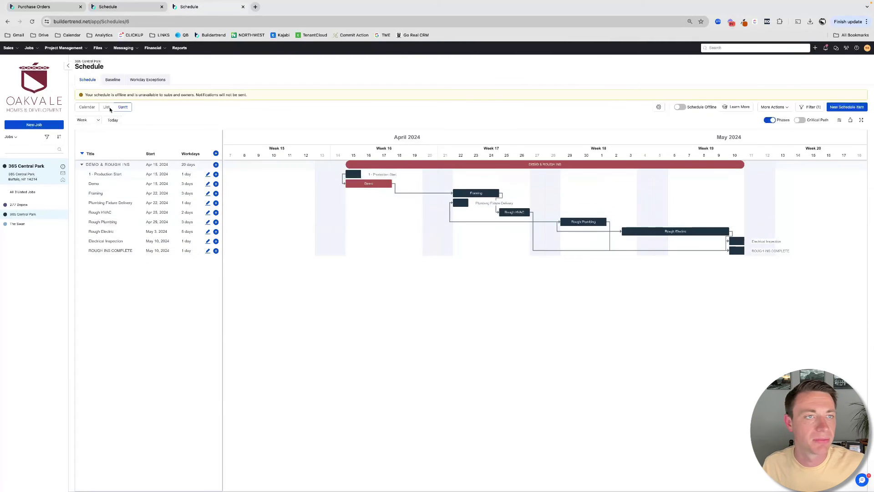
- Open the progress-payment invoice from the Owner Invoices list
{"action": "left_click", "coordinate": [114, 7]}
{"action": "left_click", "coordinate": [32, 9]}
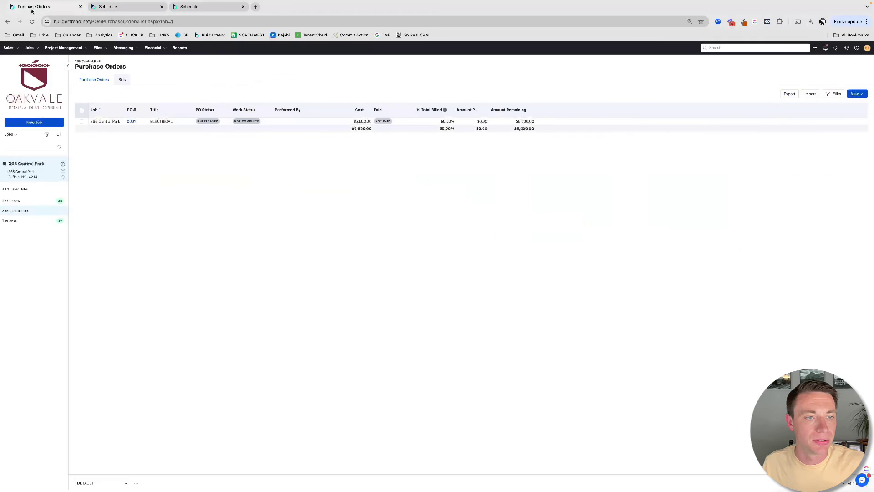
{"action": "mouse_move", "coordinate": [146, 49]}
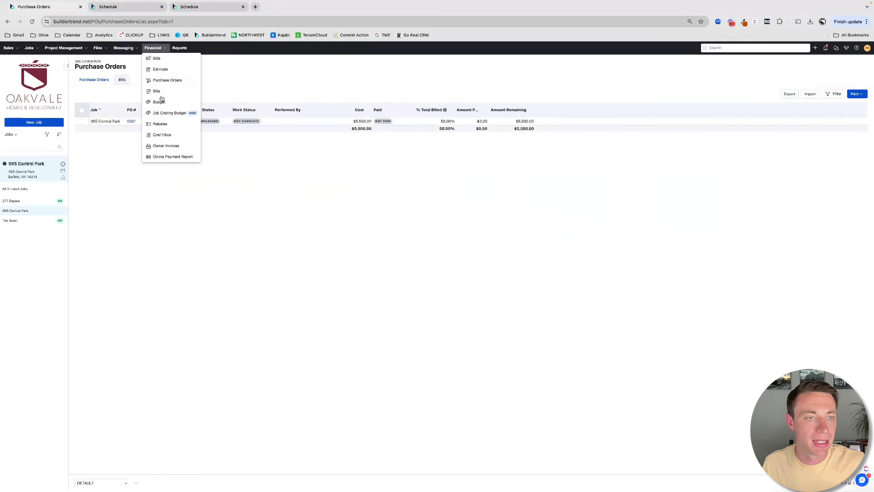
{"action": "left_click", "coordinate": [163, 151]}
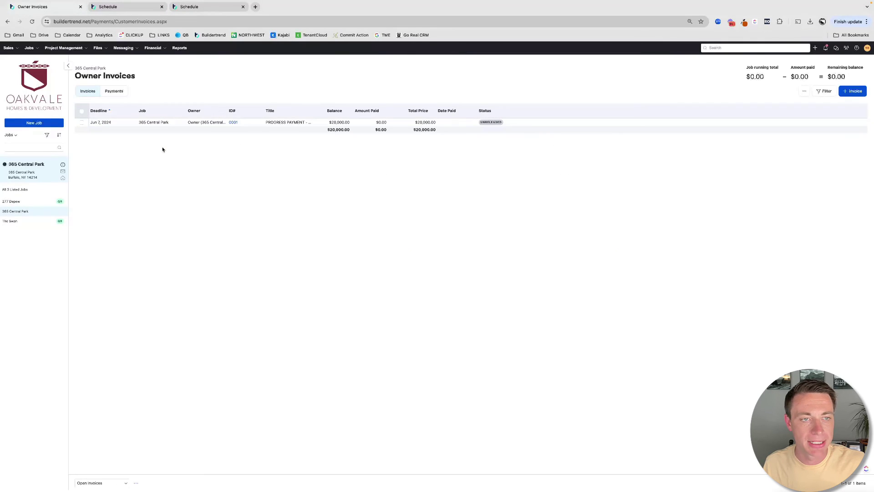
{"action": "left_click", "coordinate": [233, 123]}
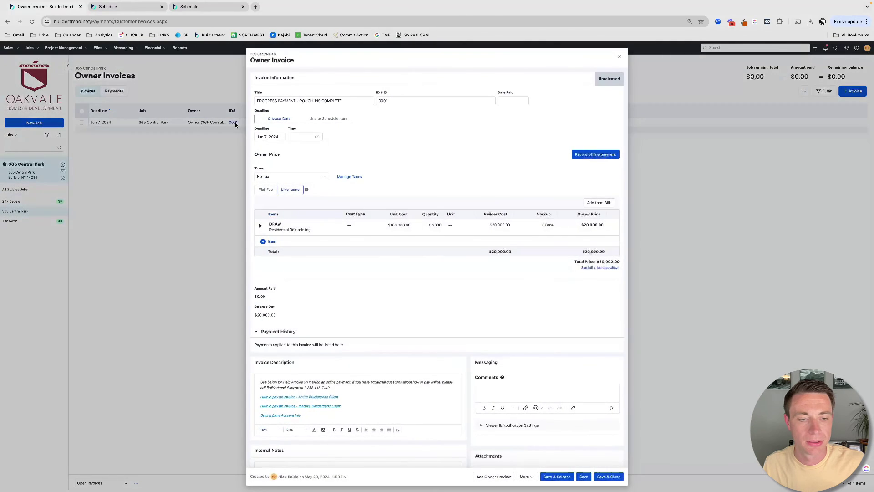
- Link the invoice deadline to schedule item ROUGH INS COMPLETE and save and close it
{"action": "left_click", "coordinate": [327, 119]}
{"action": "left_click", "coordinate": [293, 137]}
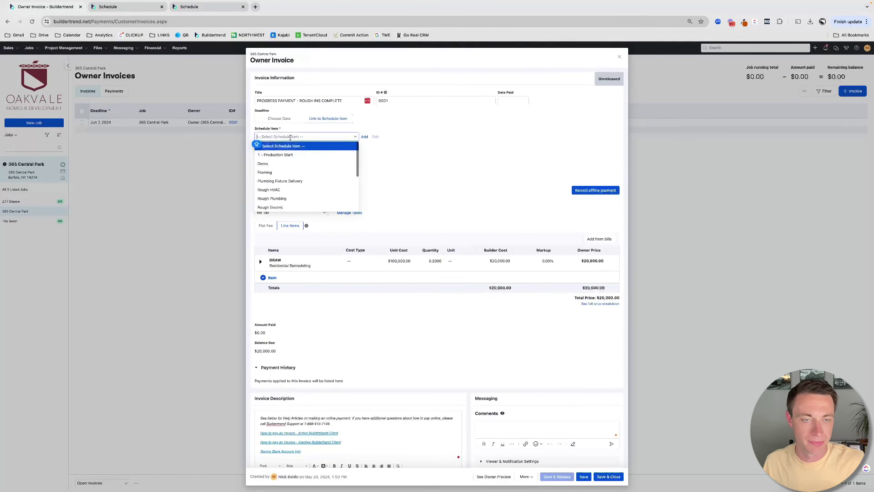
{"action": "type", "text": "ROUGH INS COMPLETE"}
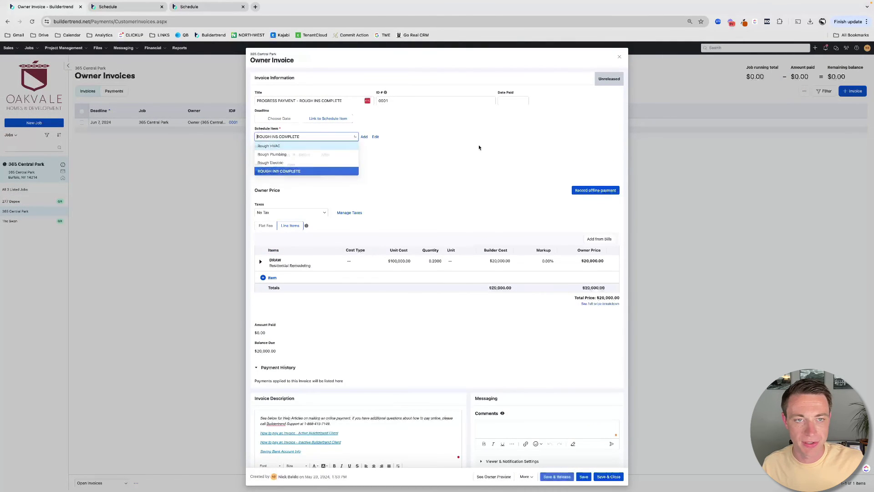
{"action": "left_click", "coordinate": [279, 172]}
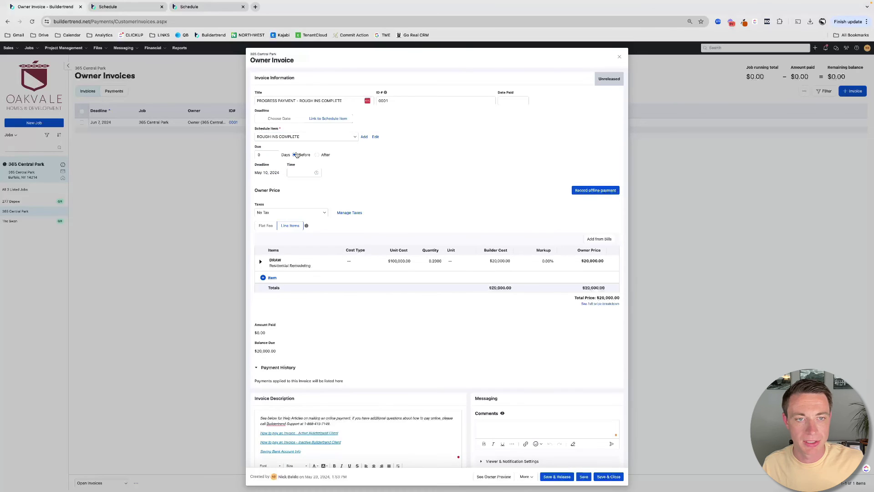
{"action": "left_click", "coordinate": [608, 476]}
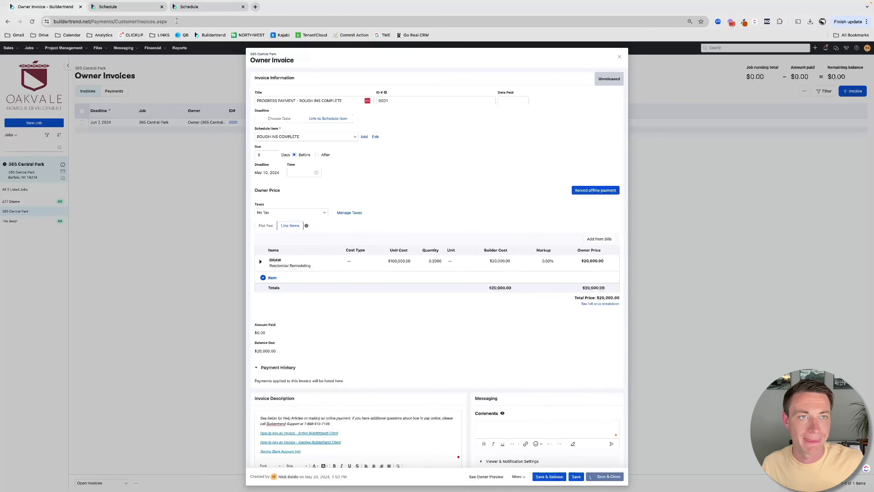
{"action": "left_click", "coordinate": [197, 8]}
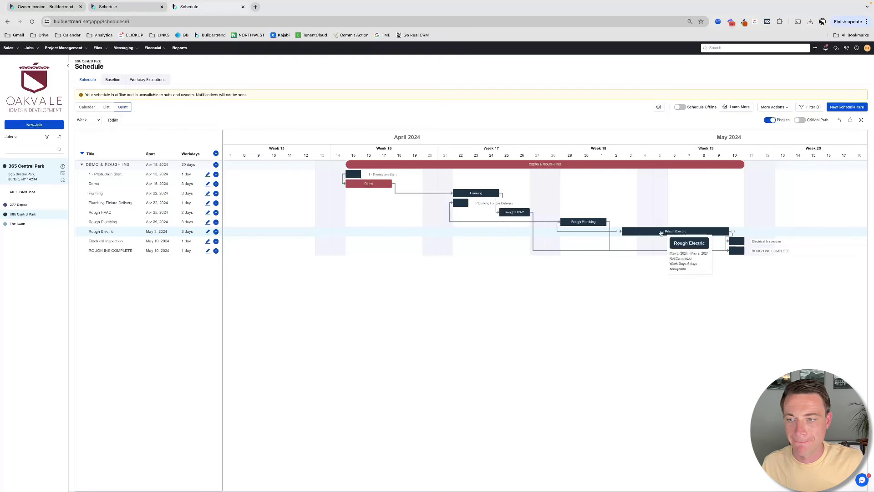
- Drag Rough Electric to start May 20, then reopen the invoice to check its May 28 deadline
{"action": "left_click_drag", "start_coordinate": [664, 232], "coordinate": [620, 234]}
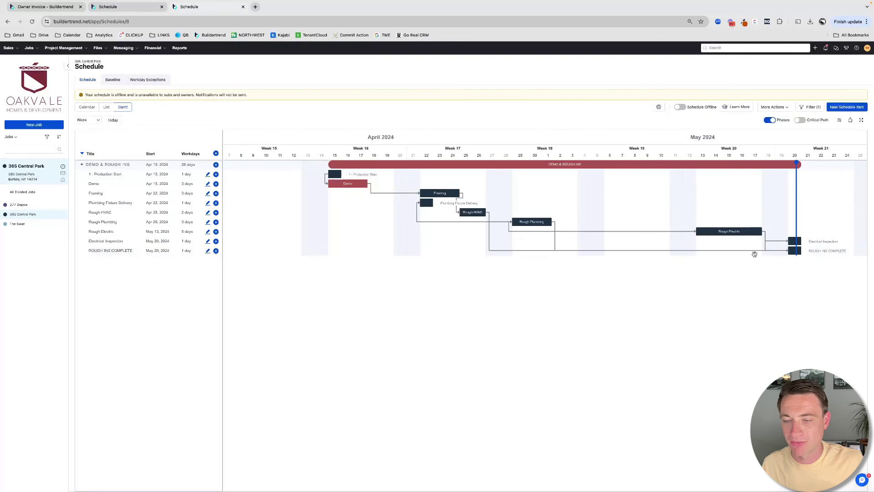
{"action": "left_click_drag", "start_coordinate": [745, 233], "coordinate": [704, 235]}
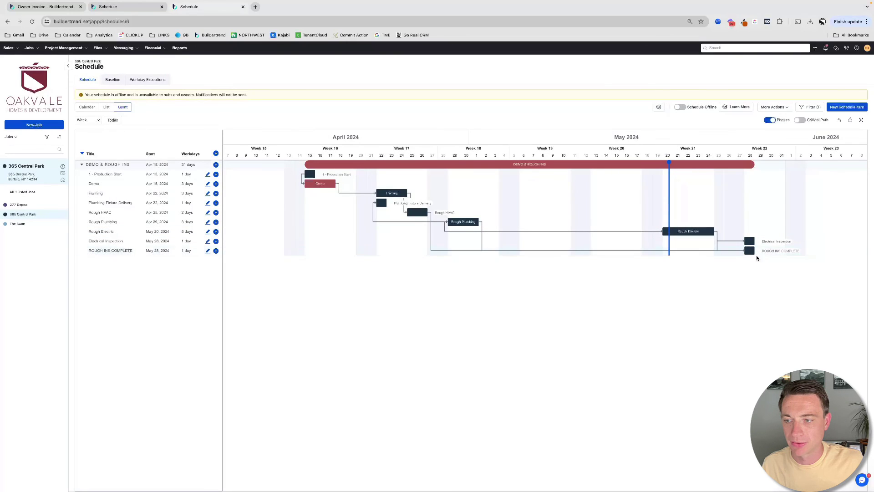
{"action": "left_click", "coordinate": [125, 10]}
{"action": "left_click", "coordinate": [43, 7]}
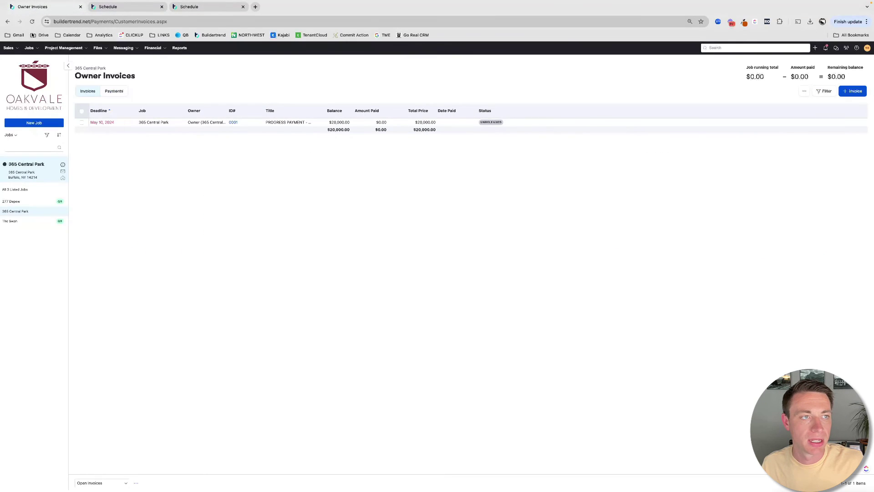
{"action": "left_click", "coordinate": [234, 123]}
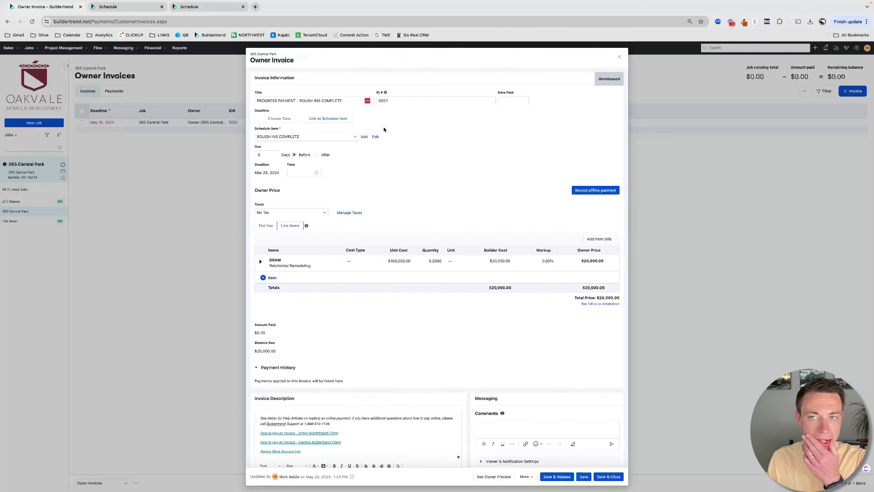
- Close the invoice and switch the job schedule to list view
{"action": "left_click", "coordinate": [619, 56]}
{"action": "left_click", "coordinate": [206, 4]}
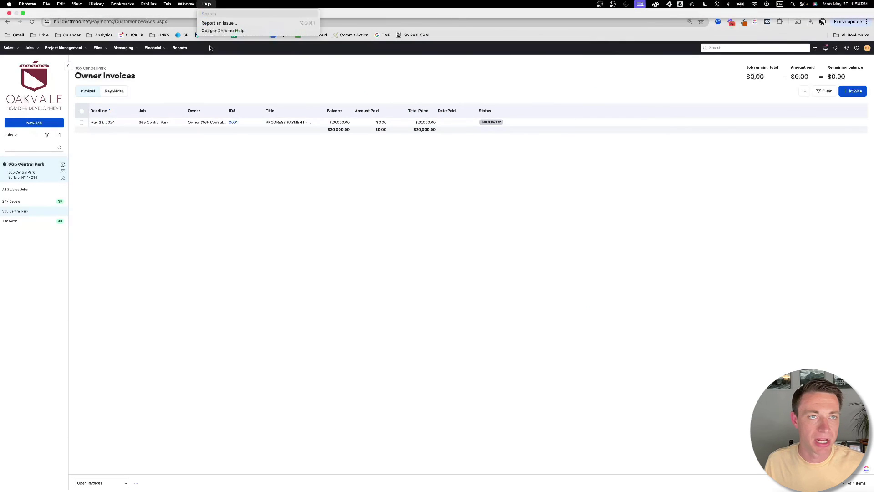
{"action": "left_click", "coordinate": [234, 220]}
{"action": "left_click", "coordinate": [196, 6]}
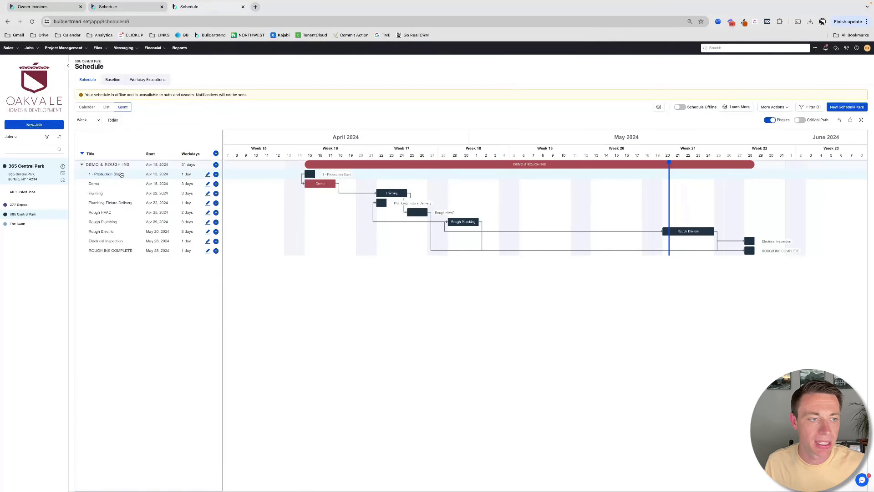
{"action": "left_click", "coordinate": [101, 108]}
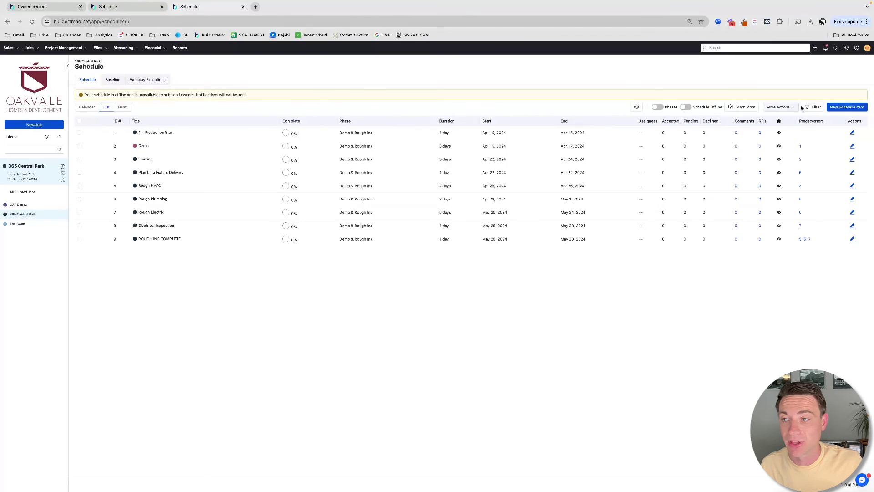
- Filter the schedule list by the INVOICE tag, leaving only ROUGH INS COMPLETE
{"action": "left_click", "coordinate": [813, 107]}
{"action": "left_click", "coordinate": [810, 139]}
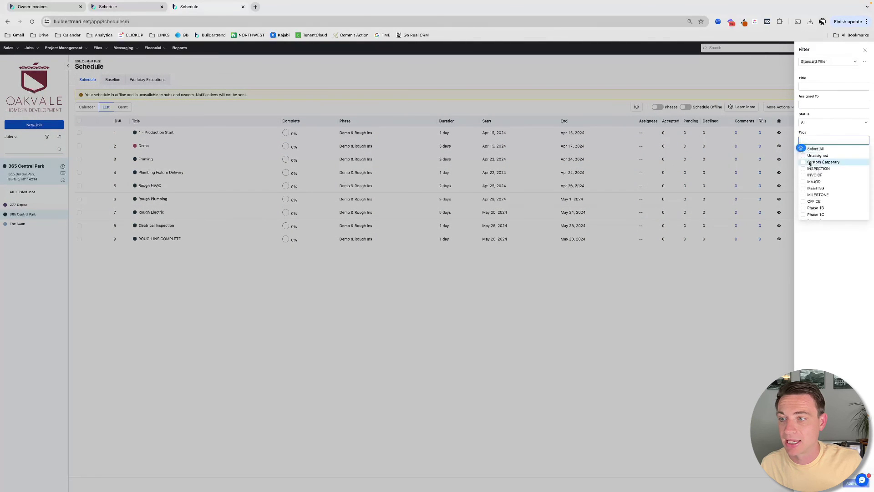
{"action": "left_click", "coordinate": [815, 175]}
{"action": "left_click", "coordinate": [848, 487]}
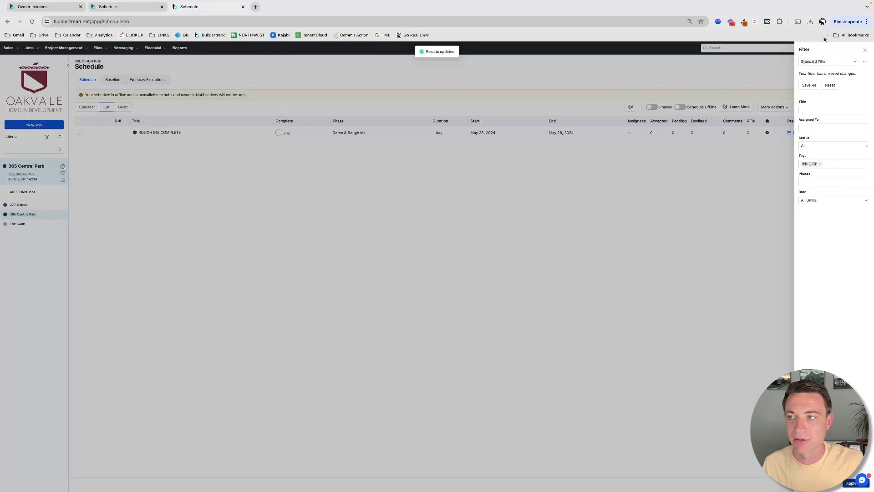
{"action": "left_click", "coordinate": [865, 49]}
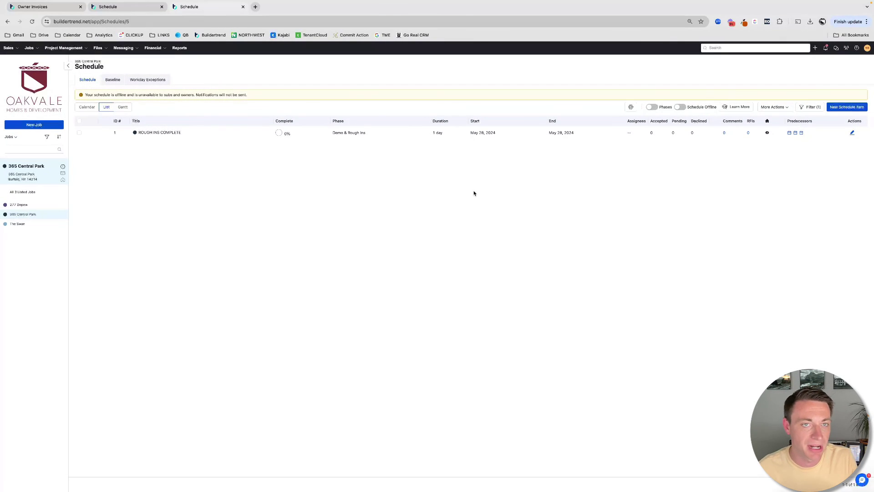